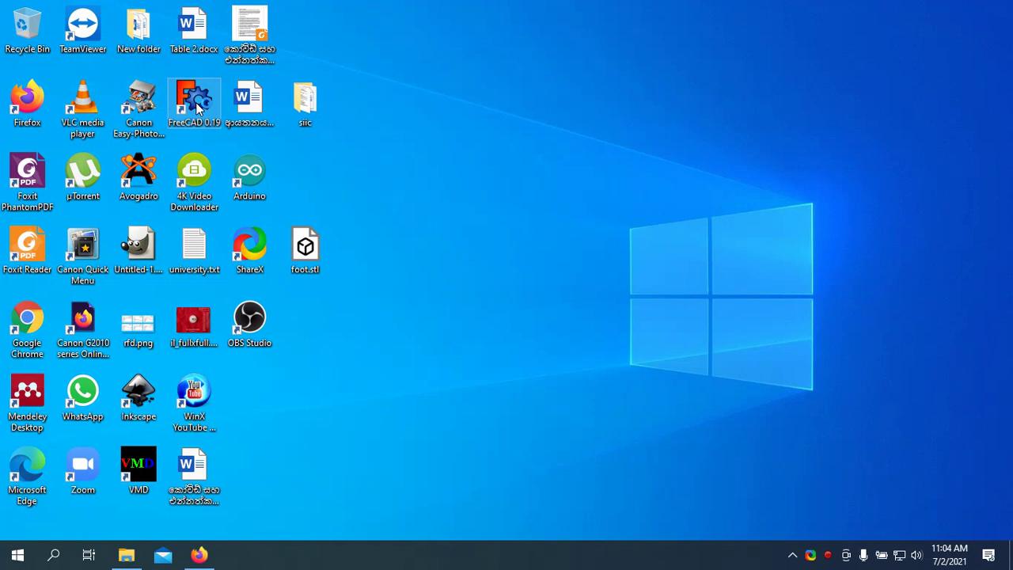
Open FreeCAD 0.19, create a new document and switch to the Part Design workbench
double_click(195, 103)
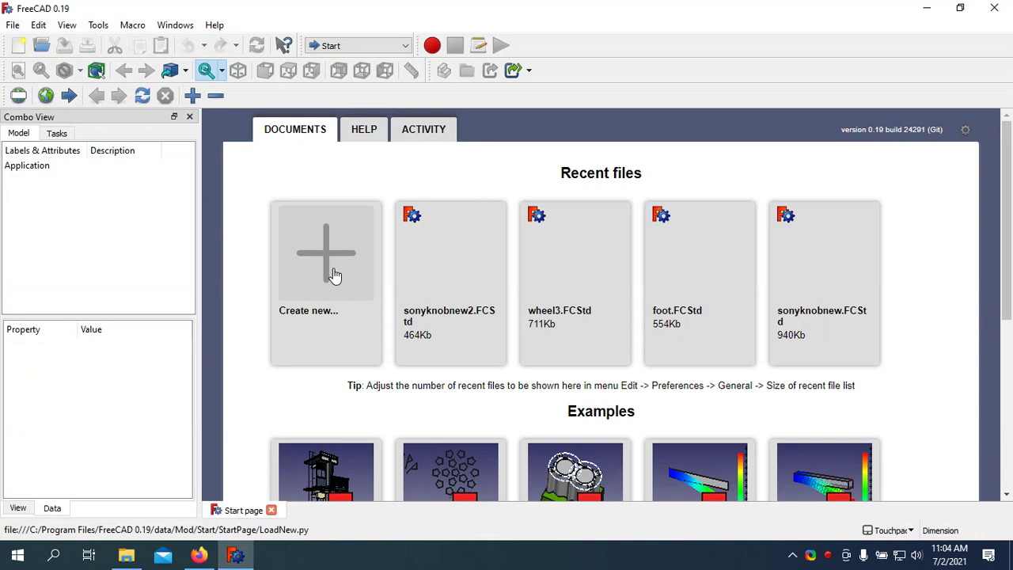
left_click(333, 273)
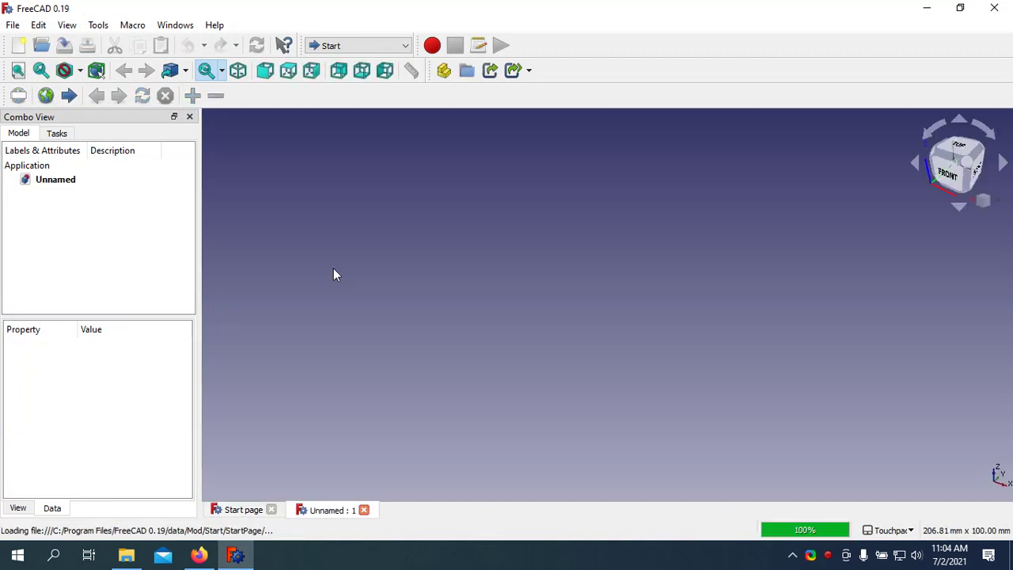
left_click(377, 43)
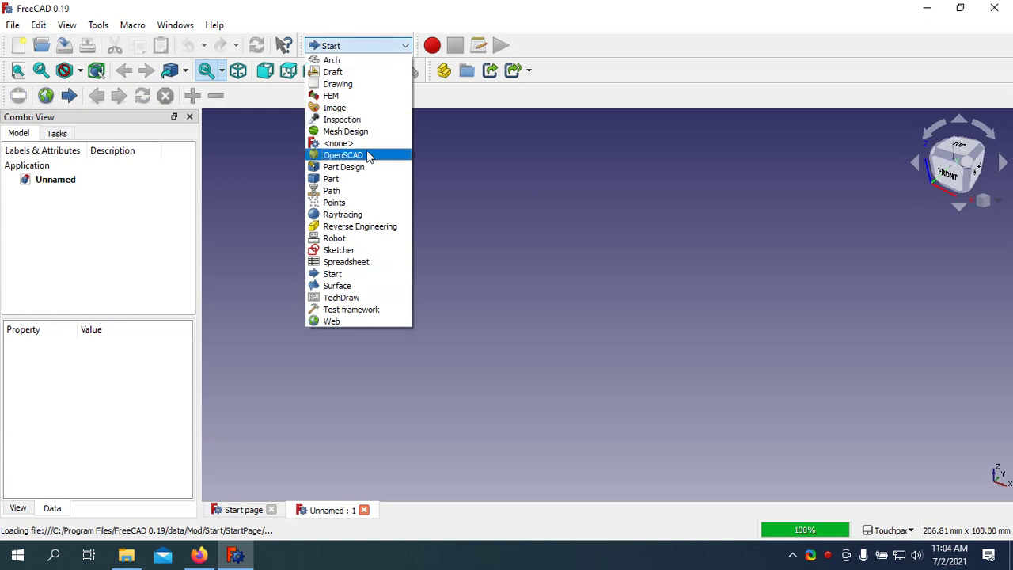
left_click(357, 166)
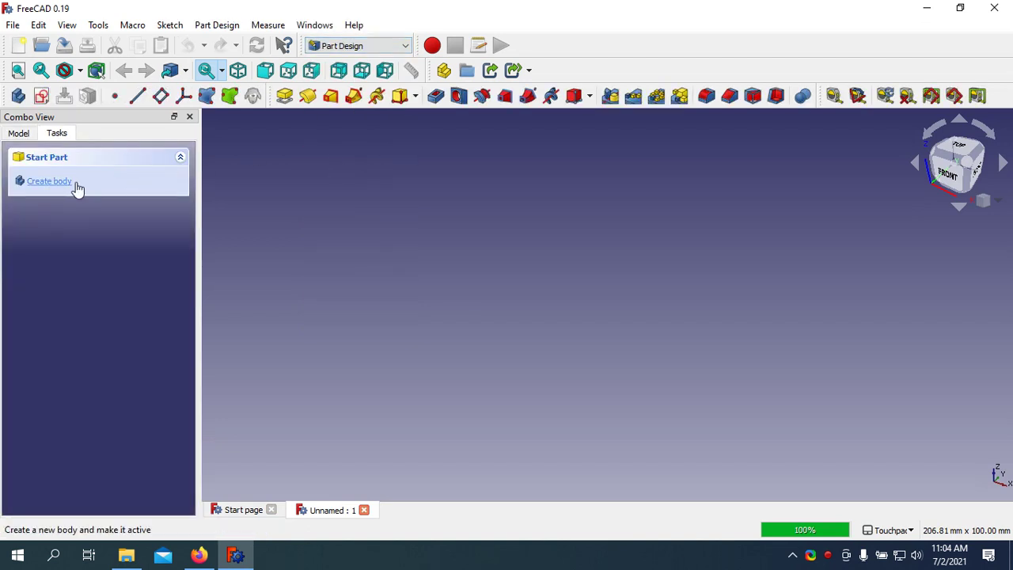
Create a body and start a sketch on the XY plane
left_click(76, 186)
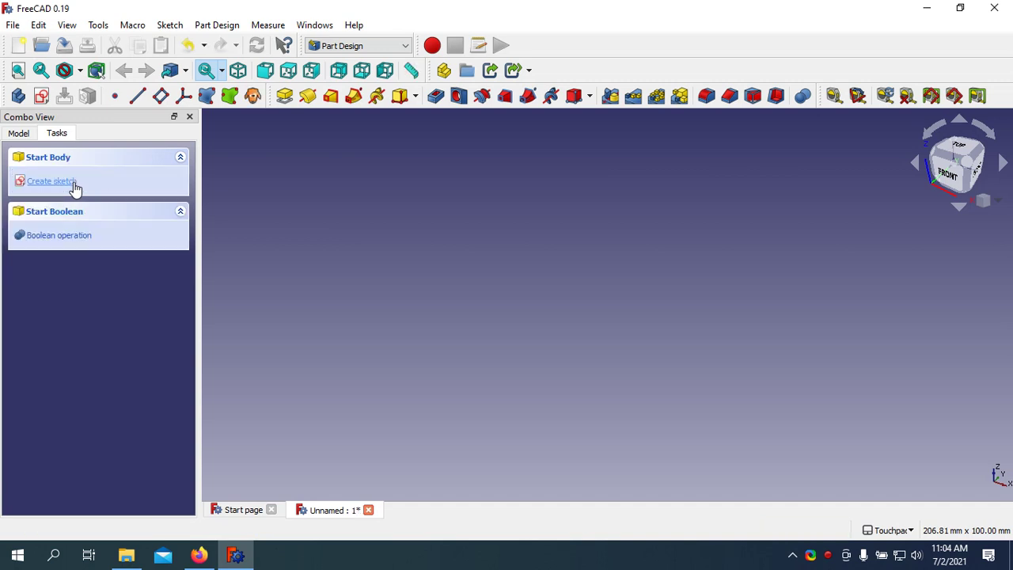
left_click(73, 184)
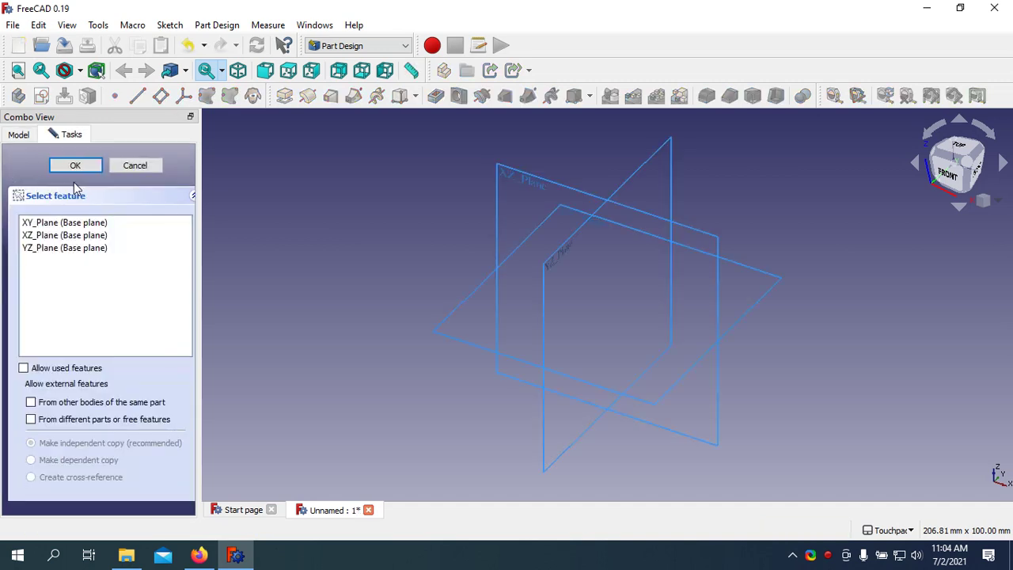
left_click(72, 223)
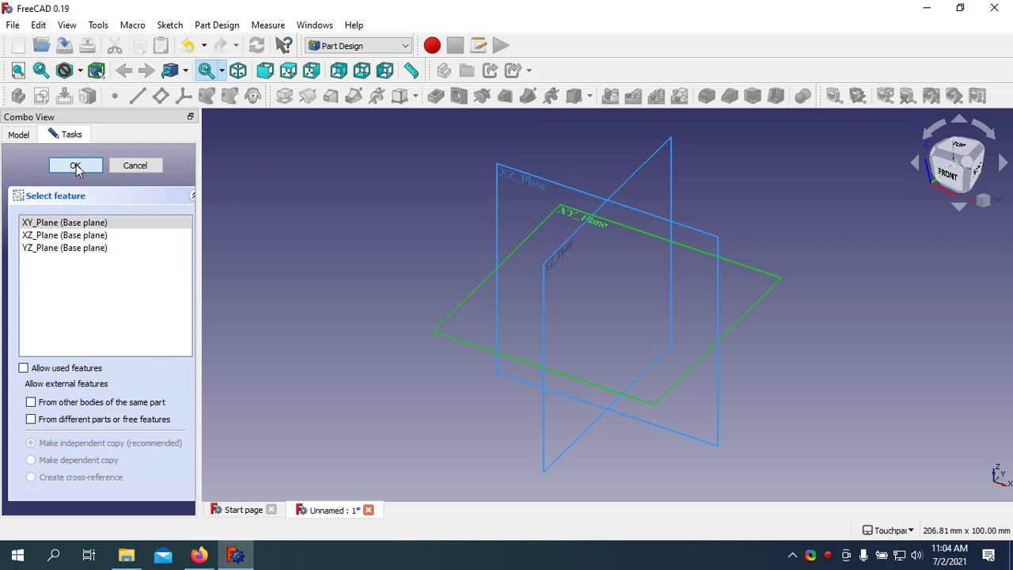
left_click(75, 166)
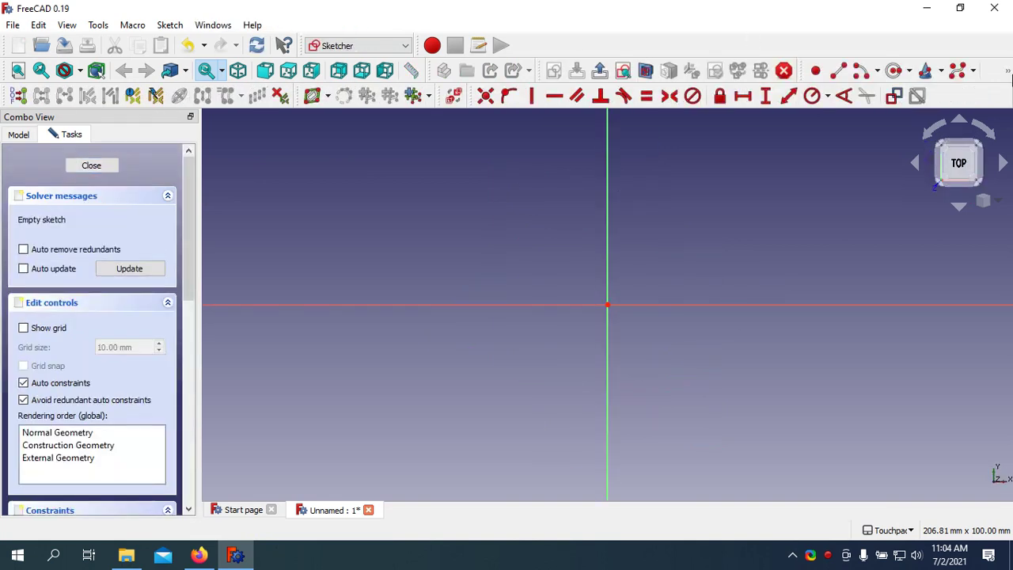
Sketch a circle of about 13.7 mm radius and make its centre coincident with the origin
left_click(894, 70)
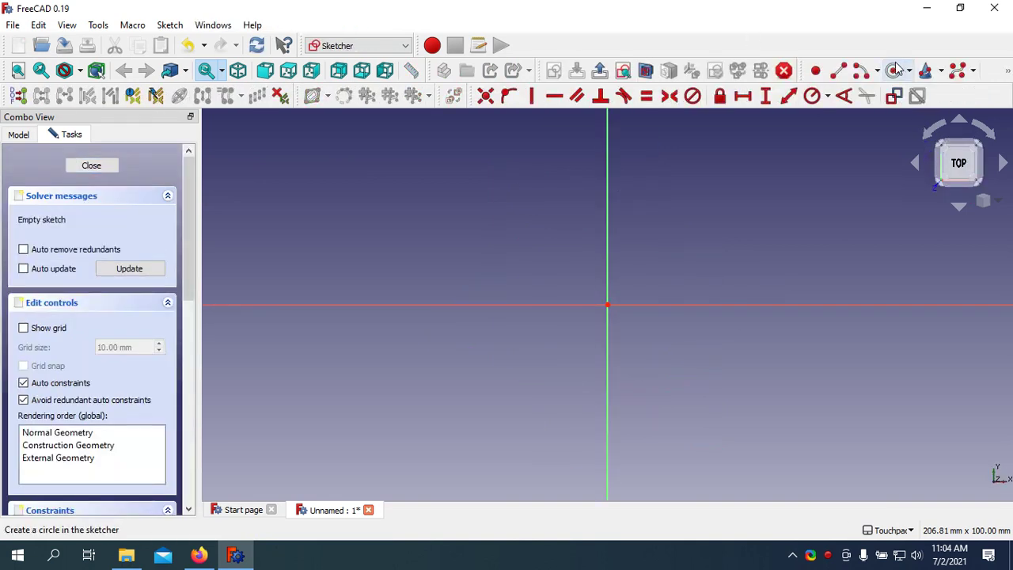
left_click(460, 211)
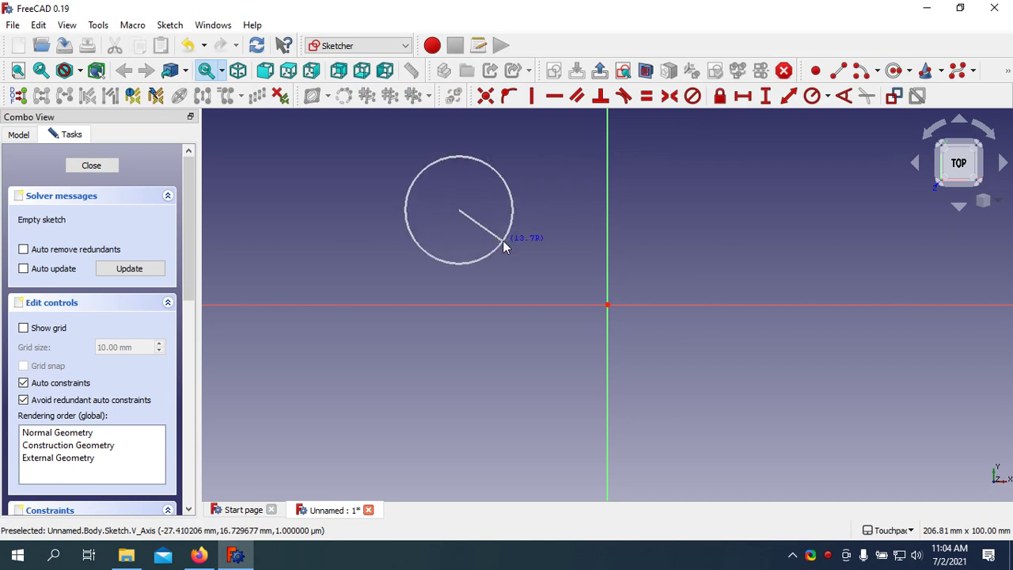
left_click(503, 239)
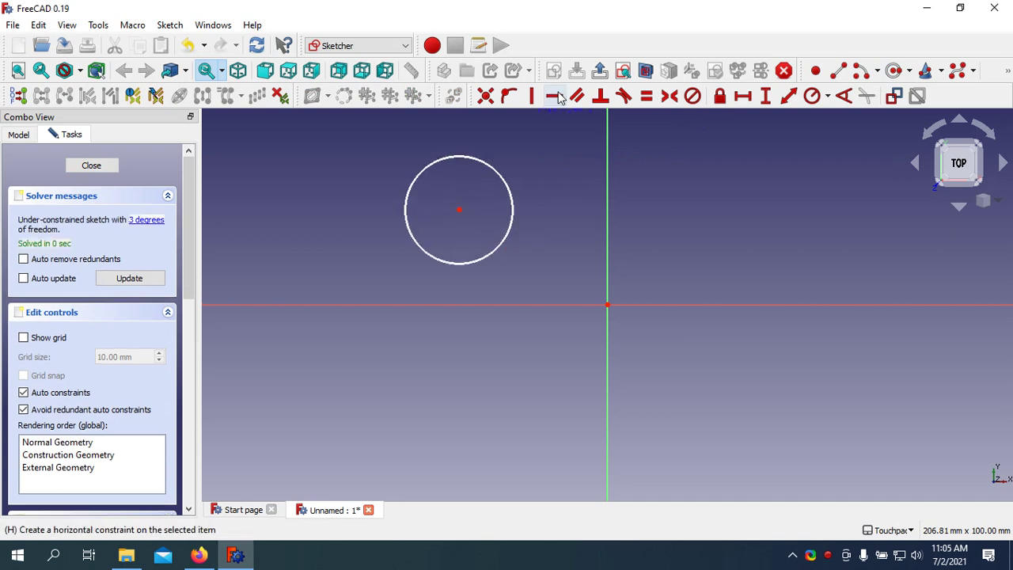
left_click(486, 95)
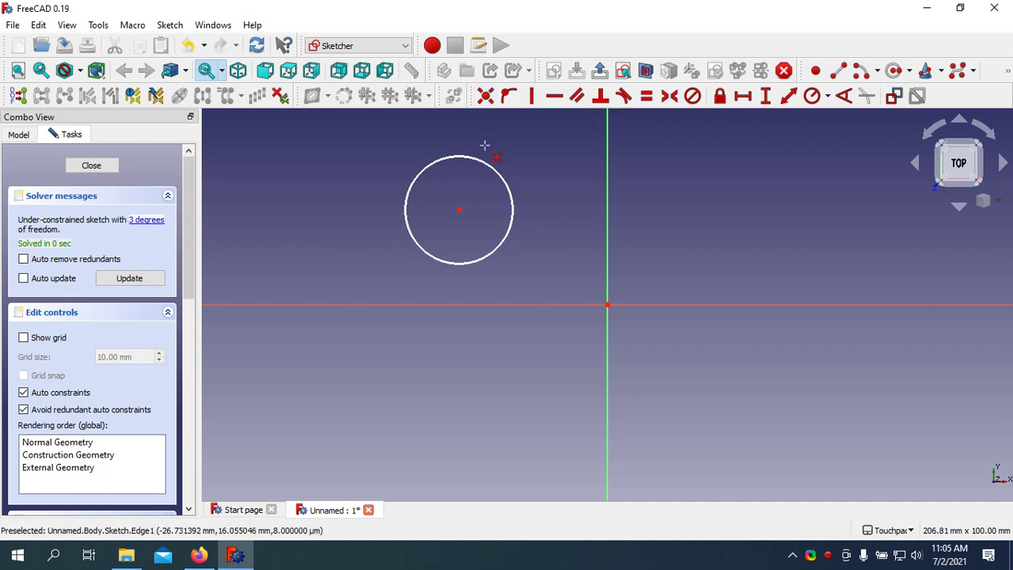
left_click(457, 209)
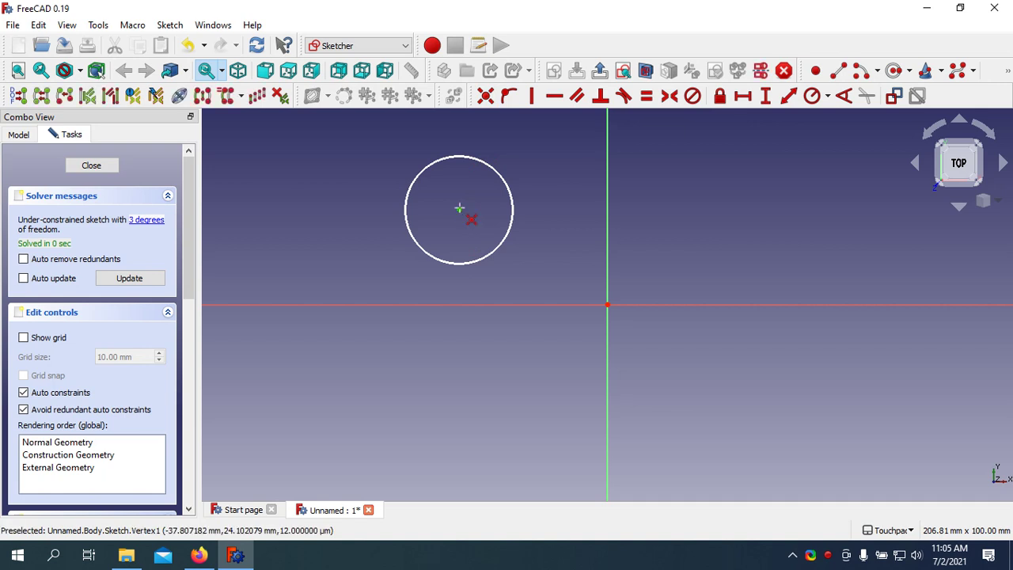
left_click(606, 305)
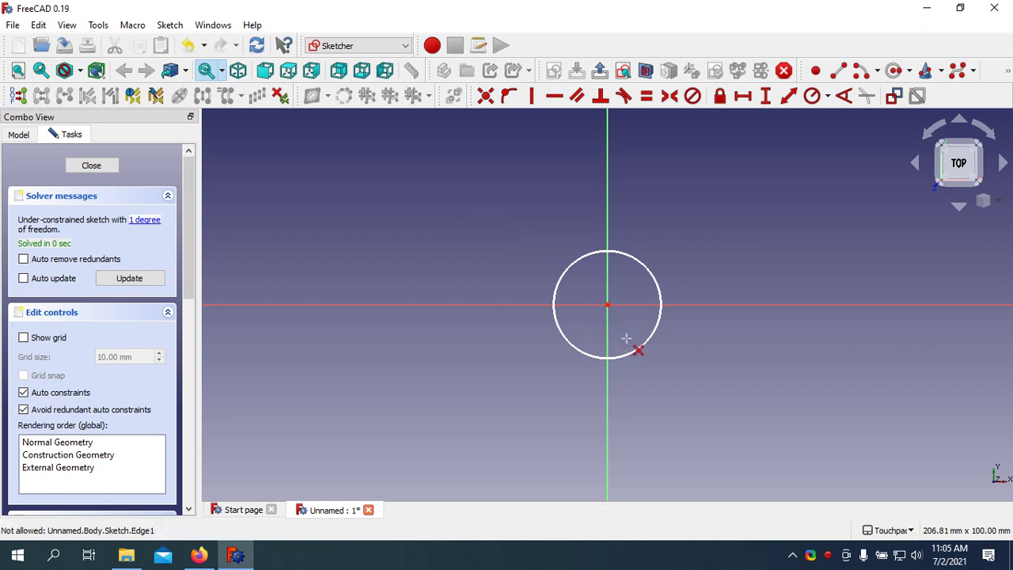
Constrain the circle's diameter to 9.9 mm
left_click(828, 96)
left_click(846, 134)
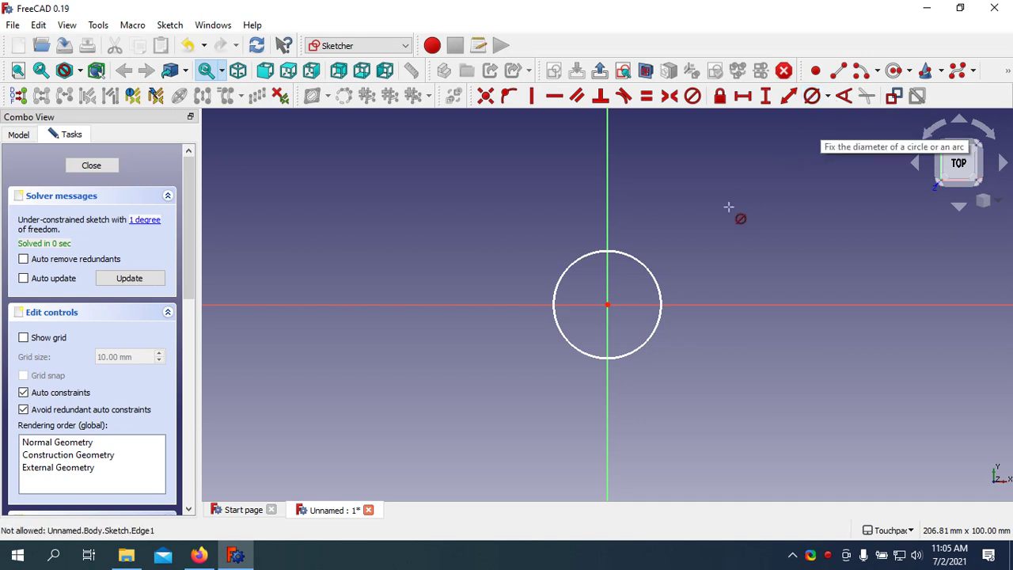
left_click(646, 261)
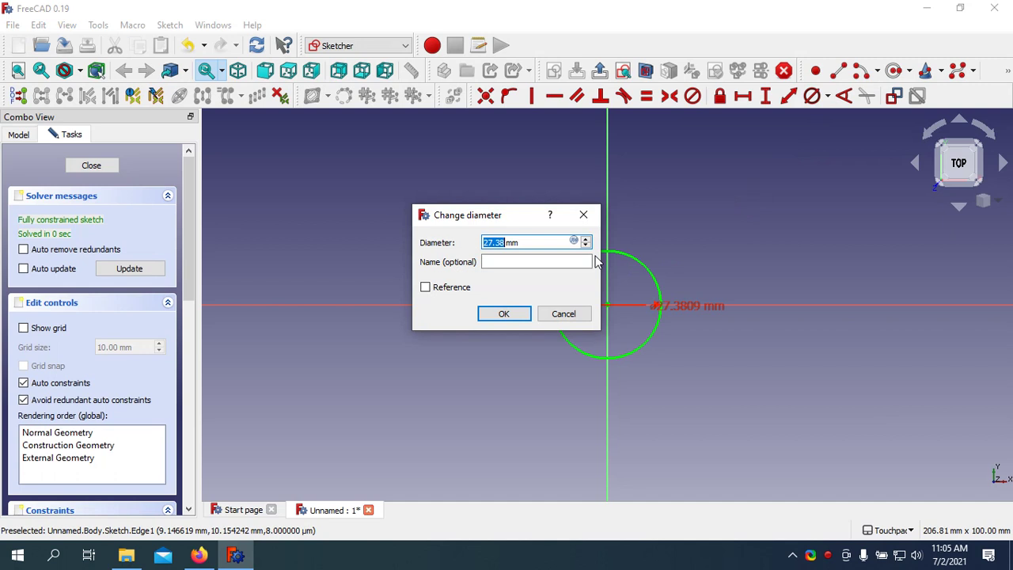
type("9.9")
left_click(517, 315)
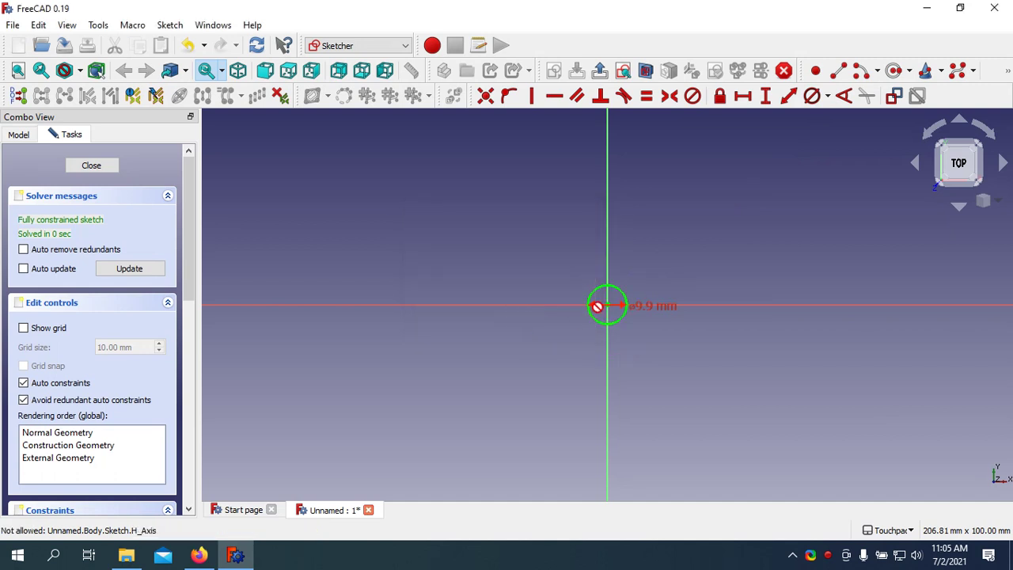
Sketch a second circle of about 2.7 mm radius and make its centre coincident with the origin
scroll(598, 307, "up", 5)
scroll(679, 232, "up", 2)
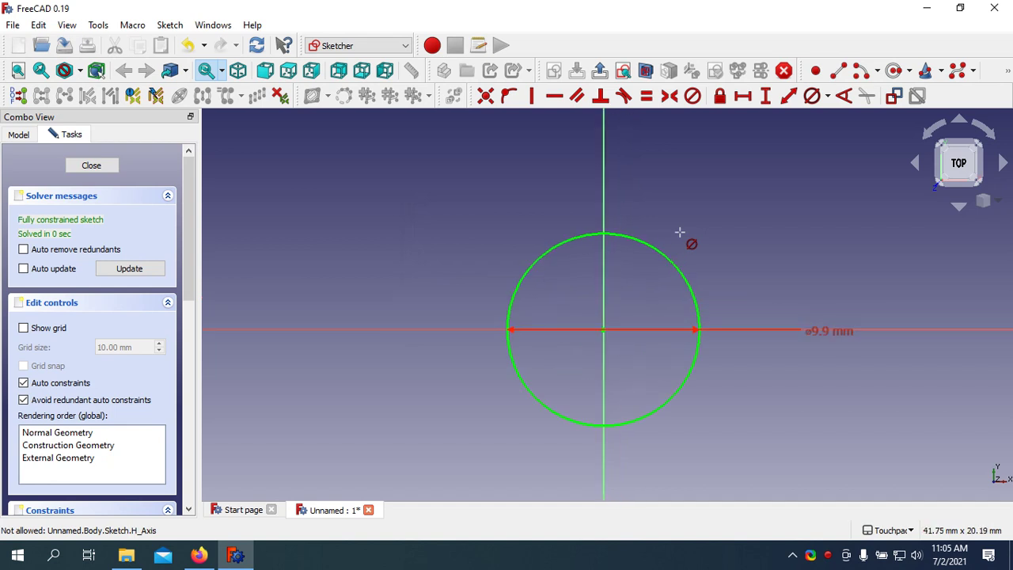
left_click(893, 70)
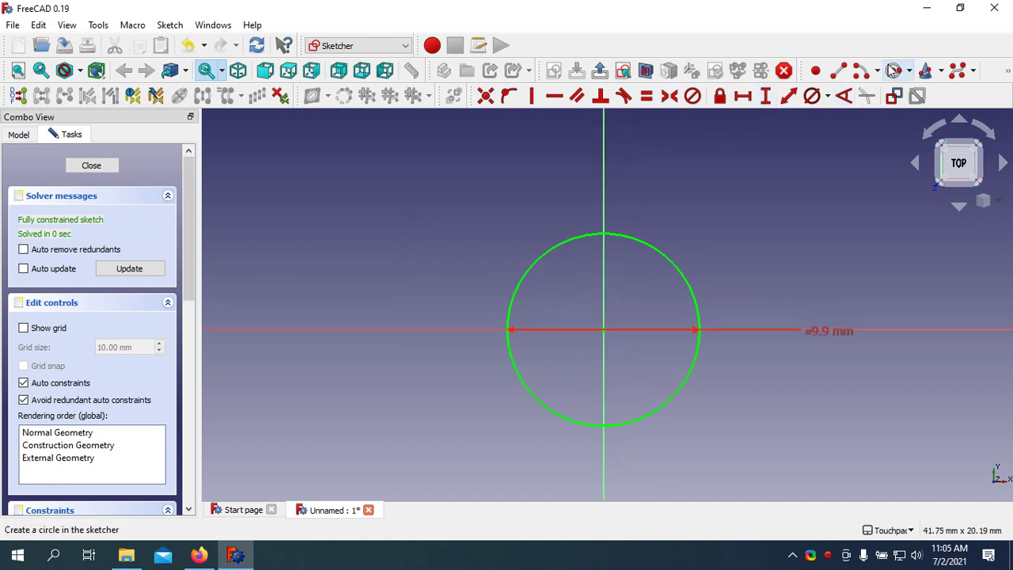
left_click(393, 190)
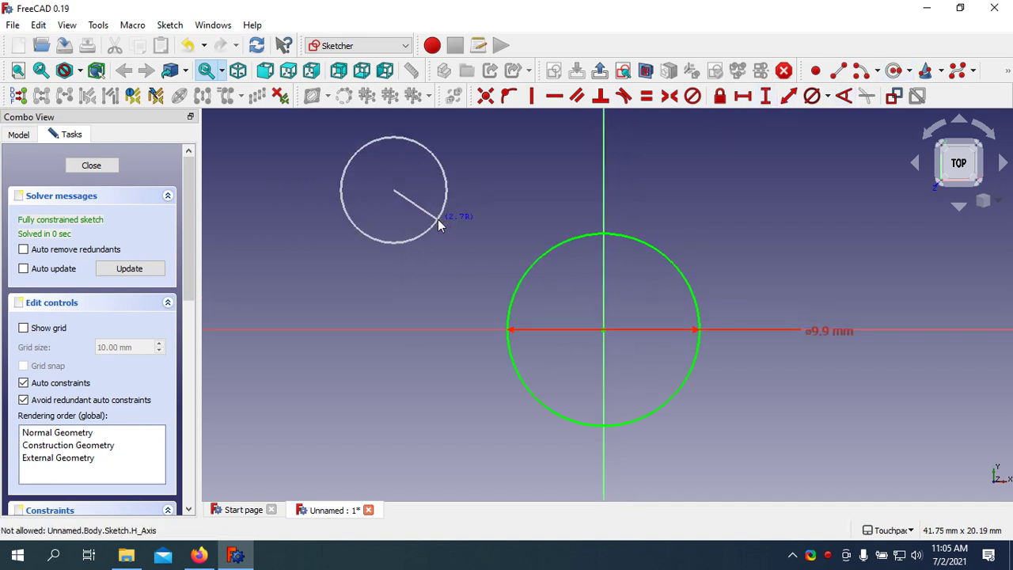
left_click(437, 219)
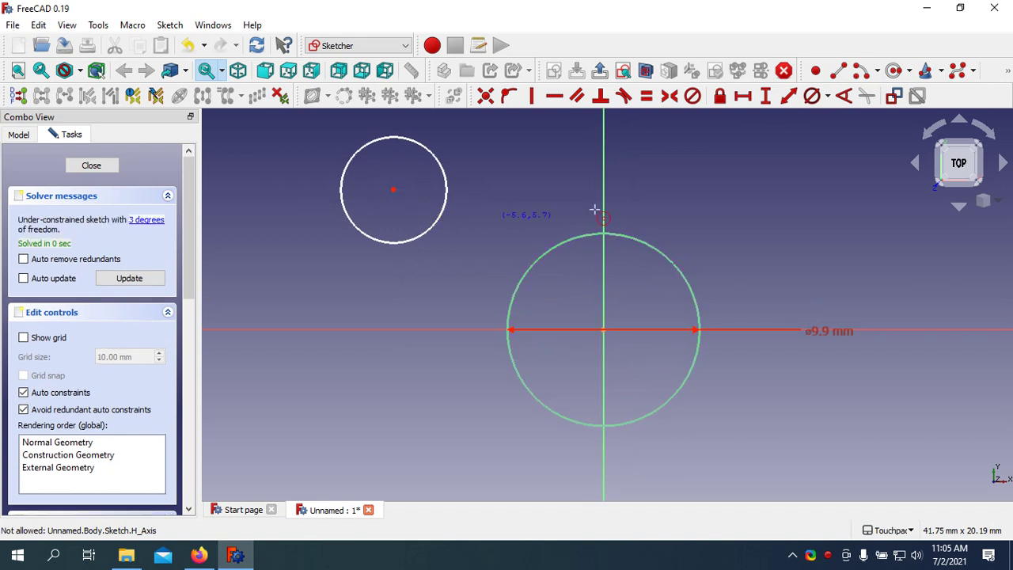
left_click(485, 96)
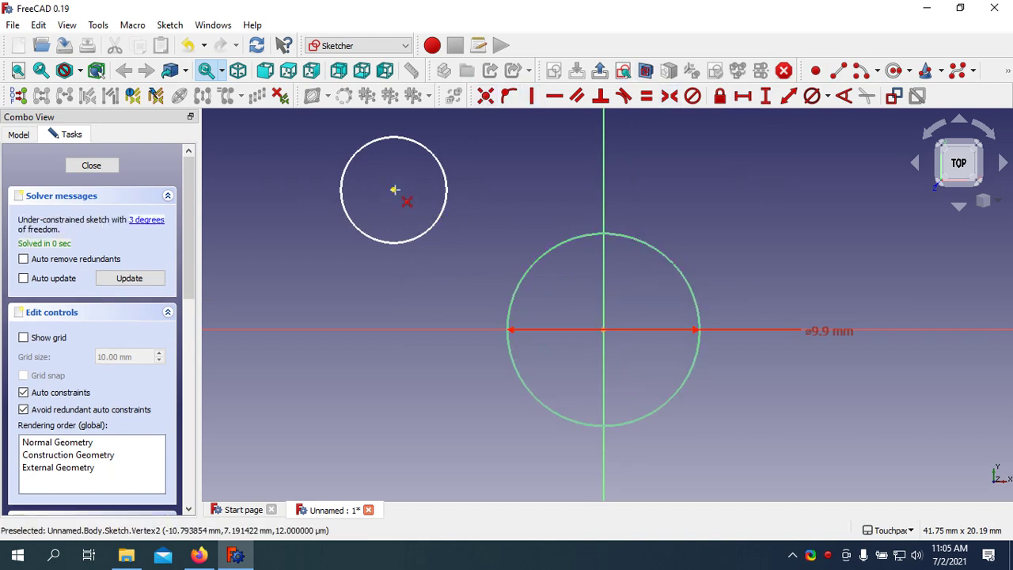
left_click(393, 190)
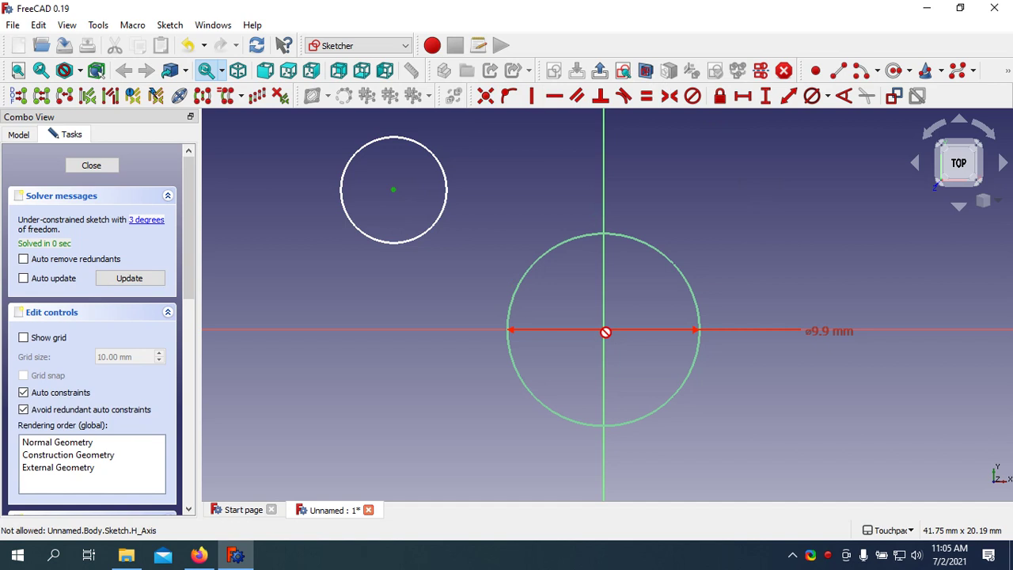
left_click(603, 330)
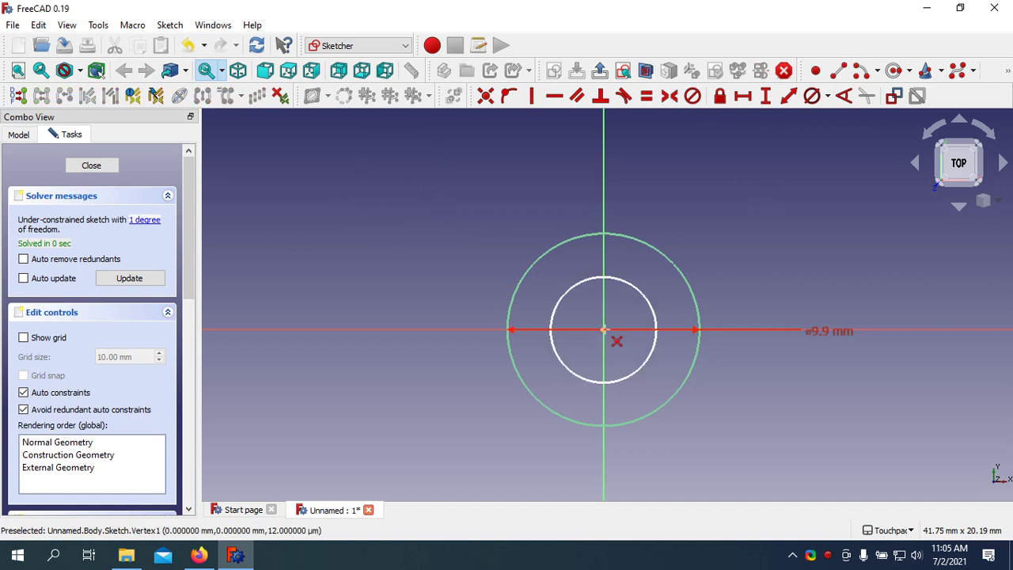
Constrain the inner circle's diameter to 7.75 mm
left_click(810, 98)
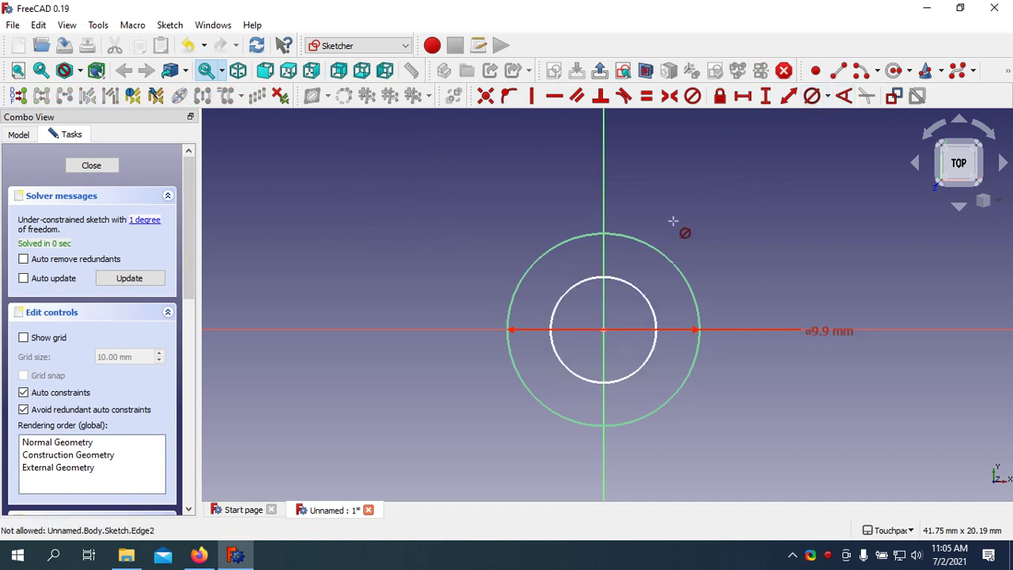
left_click(618, 280)
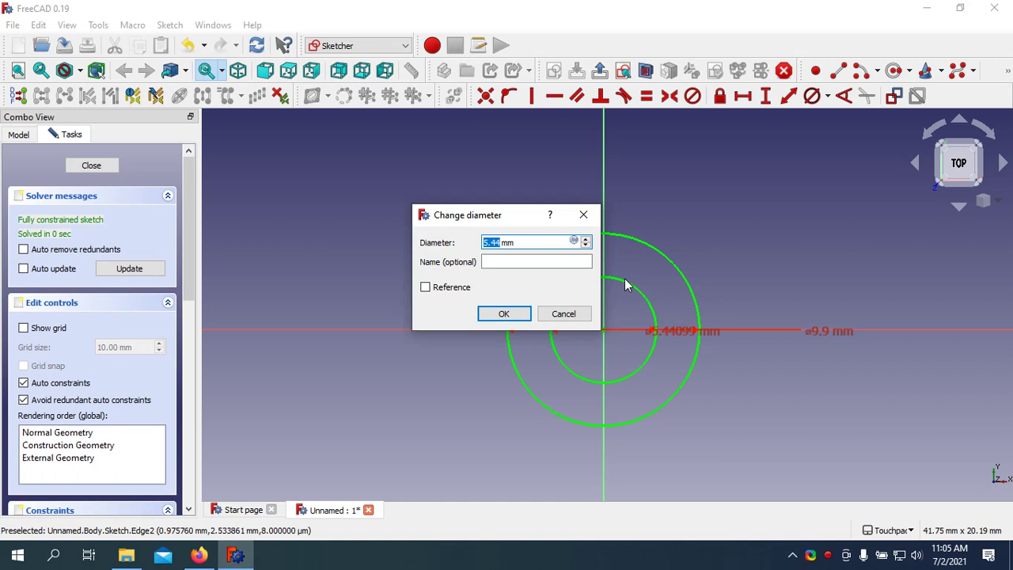
type("7.75")
left_click(496, 315)
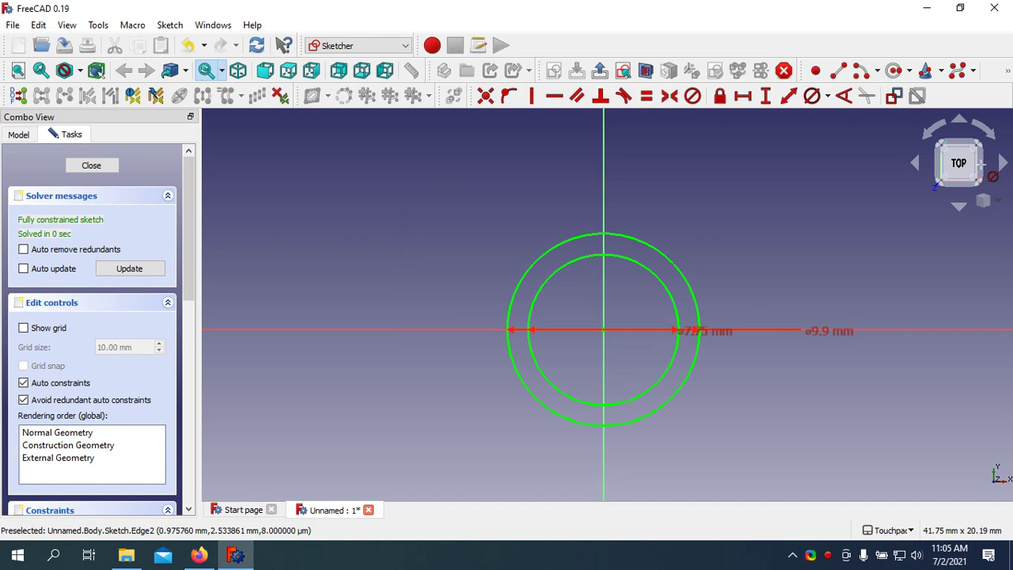
Close the sketch and pad the ring profile to a length of 10 mm
left_click(92, 166)
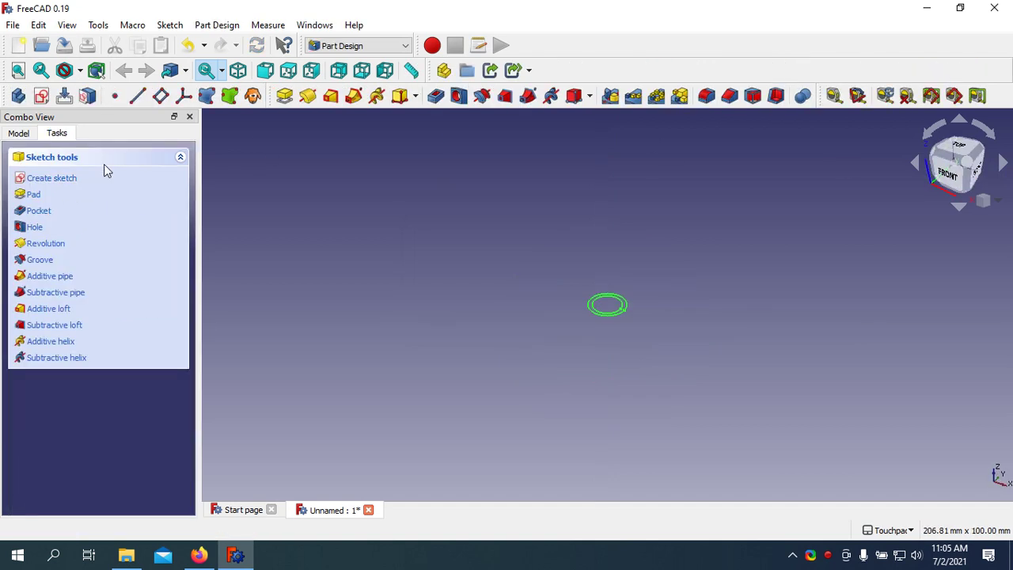
left_click(283, 96)
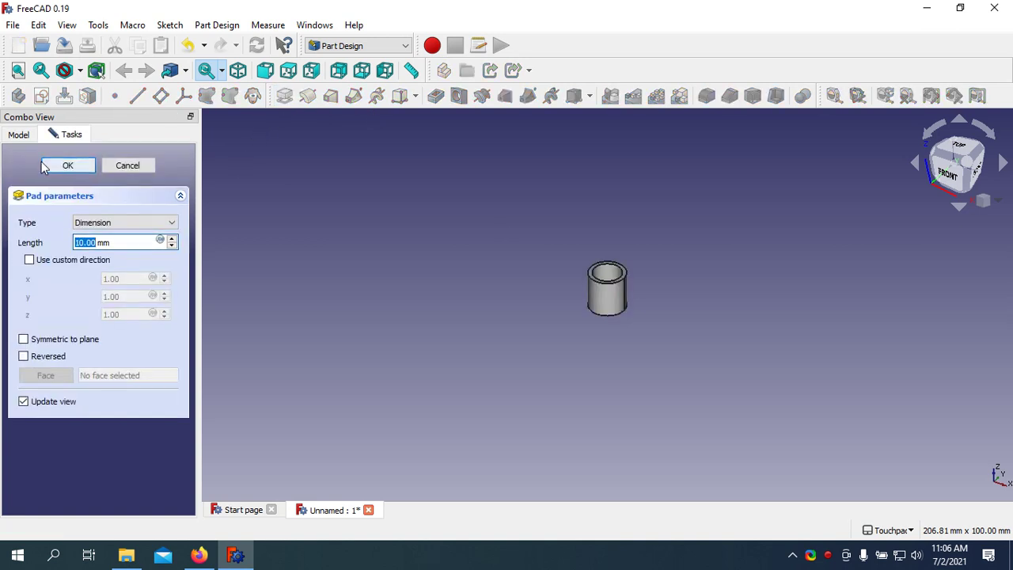
left_click(65, 165)
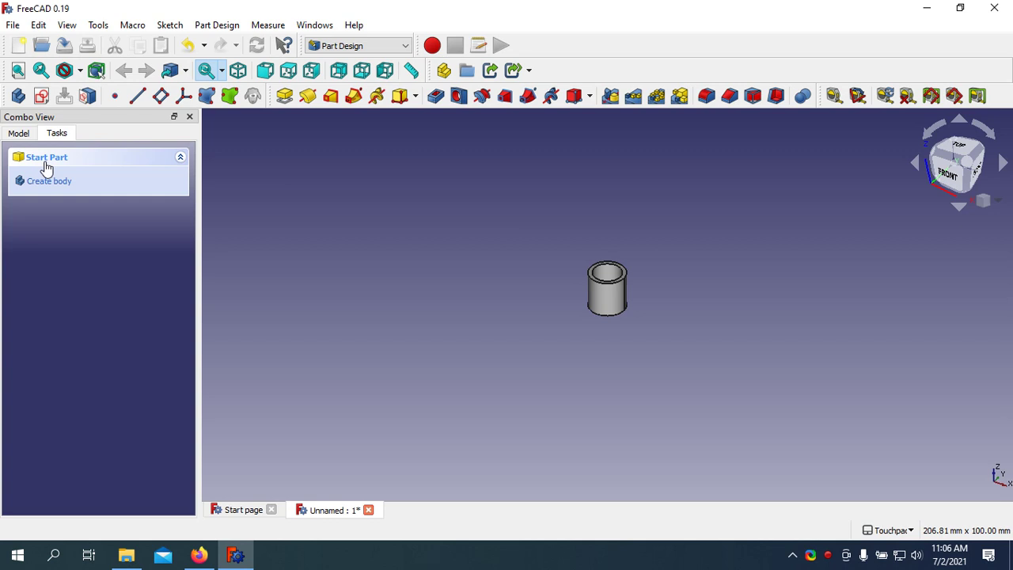
Start a new sketch on the tube's upper ring-shaped face
scroll(630, 241, "up", 2)
scroll(629, 237, "up", 1)
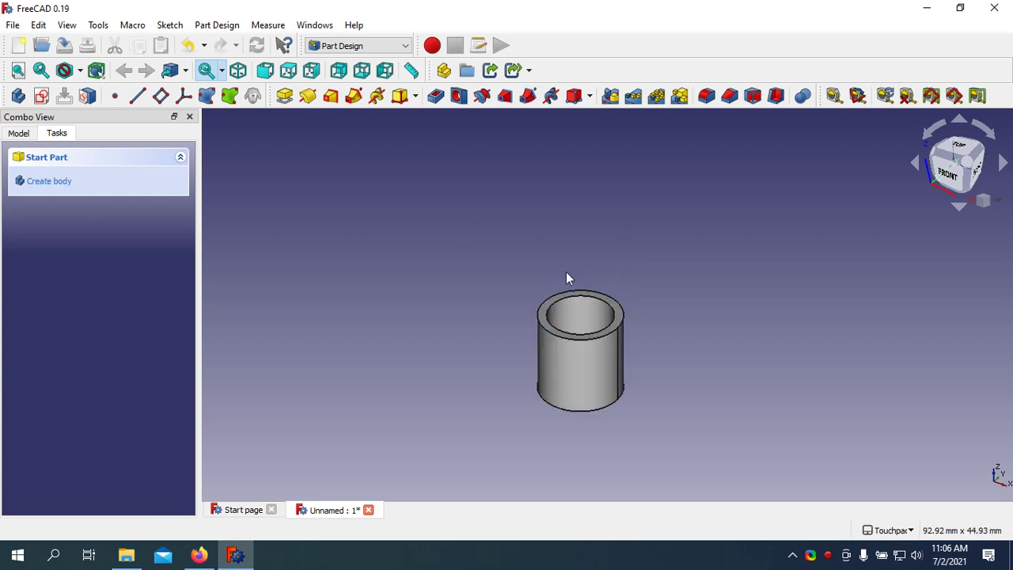
scroll(416, 298, "up", 2)
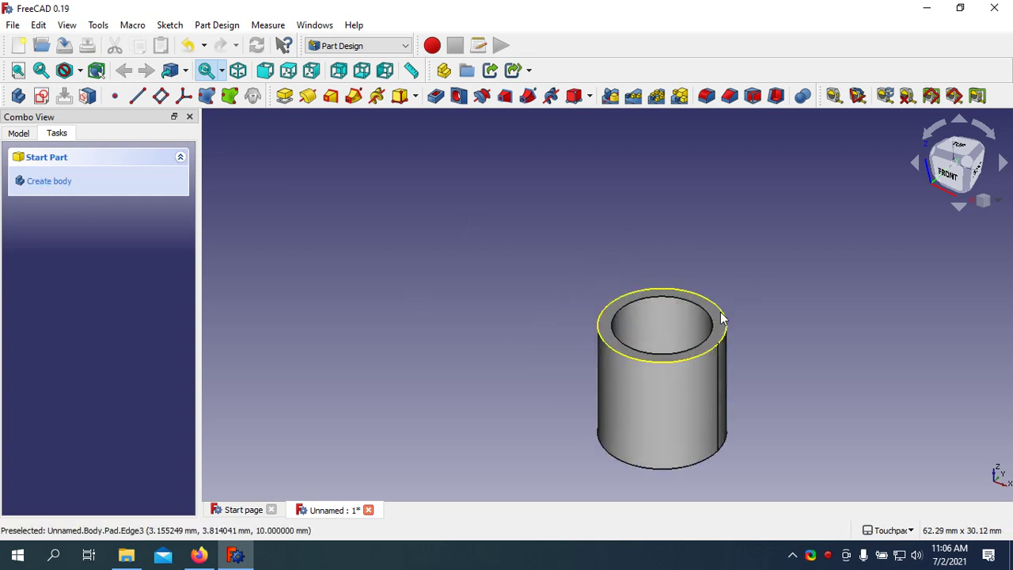
left_click(716, 322)
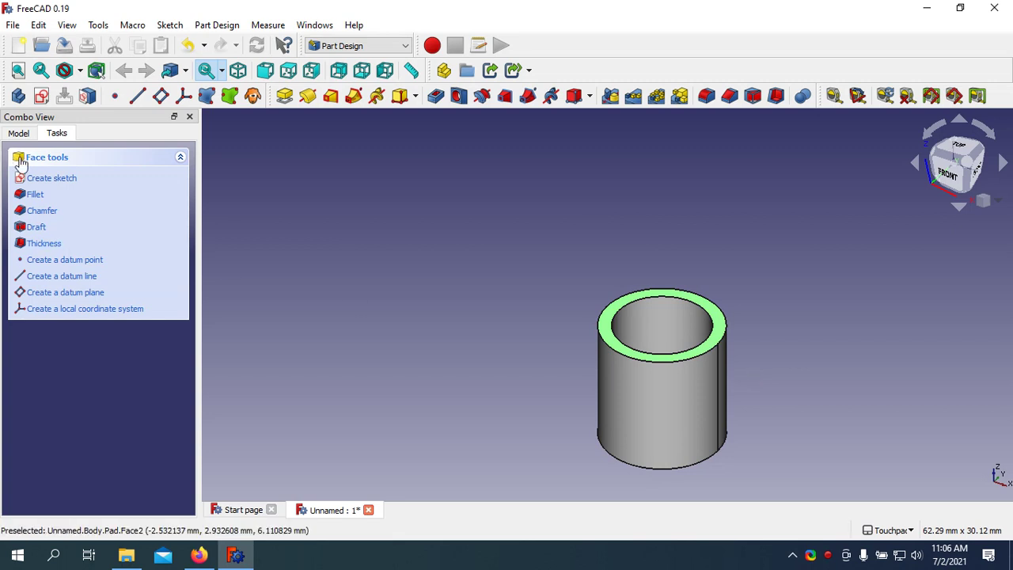
left_click(50, 178)
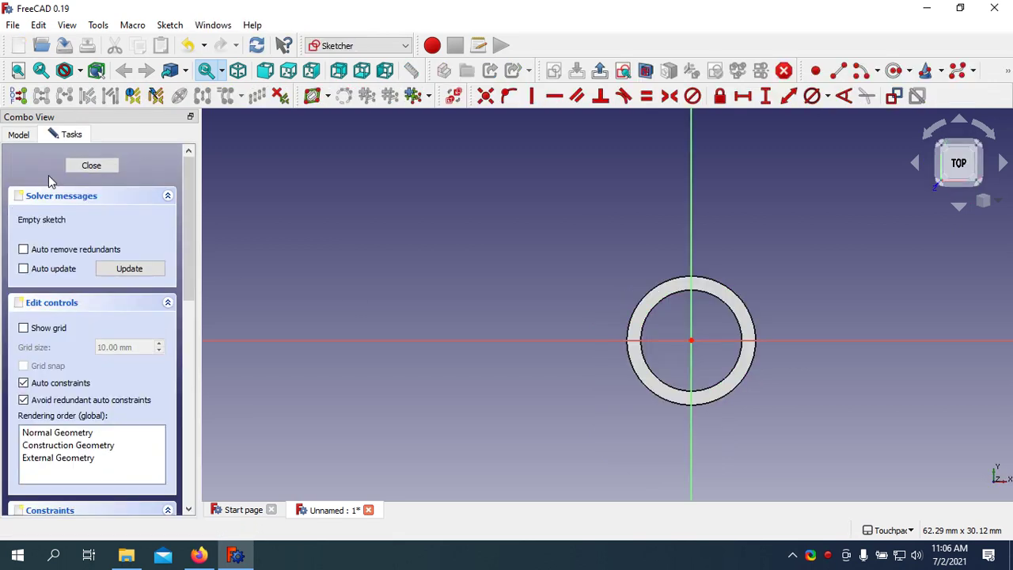
Sketch a circle of about 3.5 mm radius and make its centre coincident with the origin
left_click(860, 70)
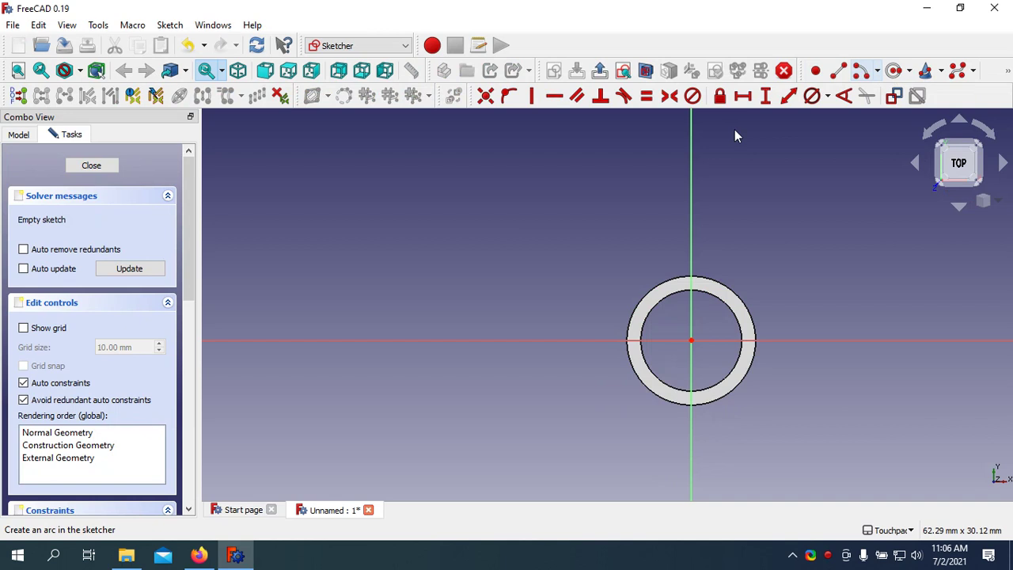
left_click(499, 212)
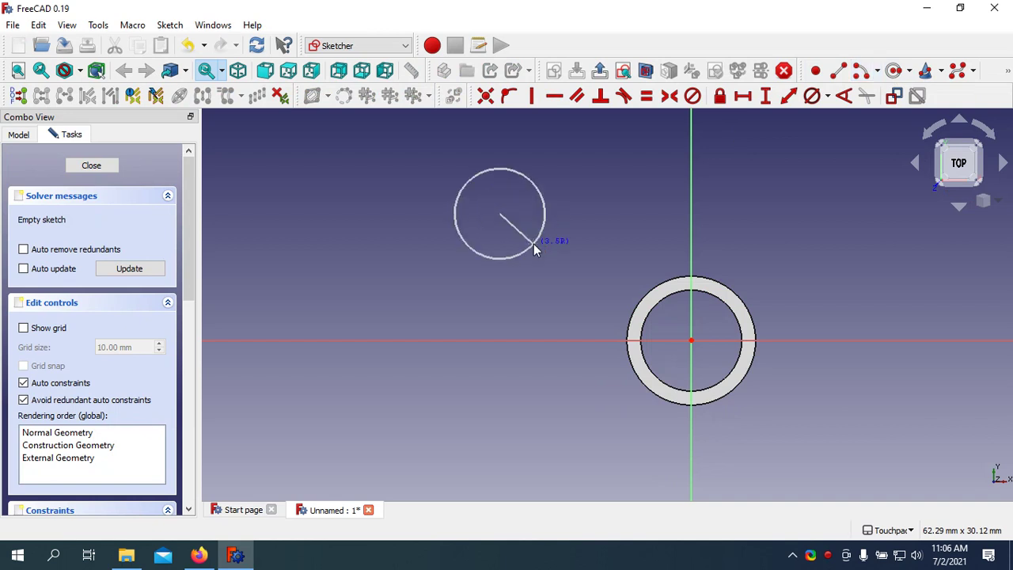
left_click(534, 245)
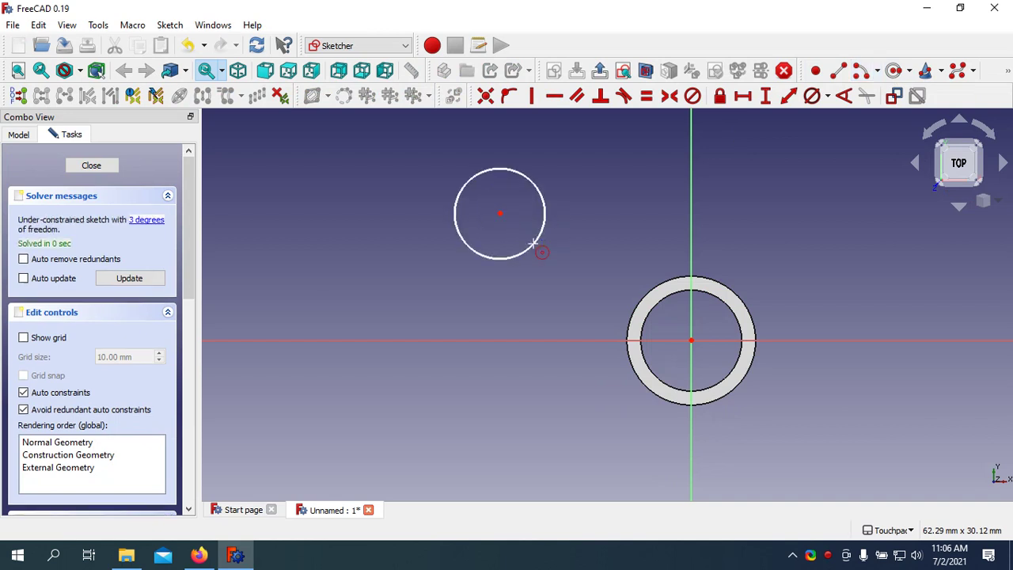
left_click(485, 96)
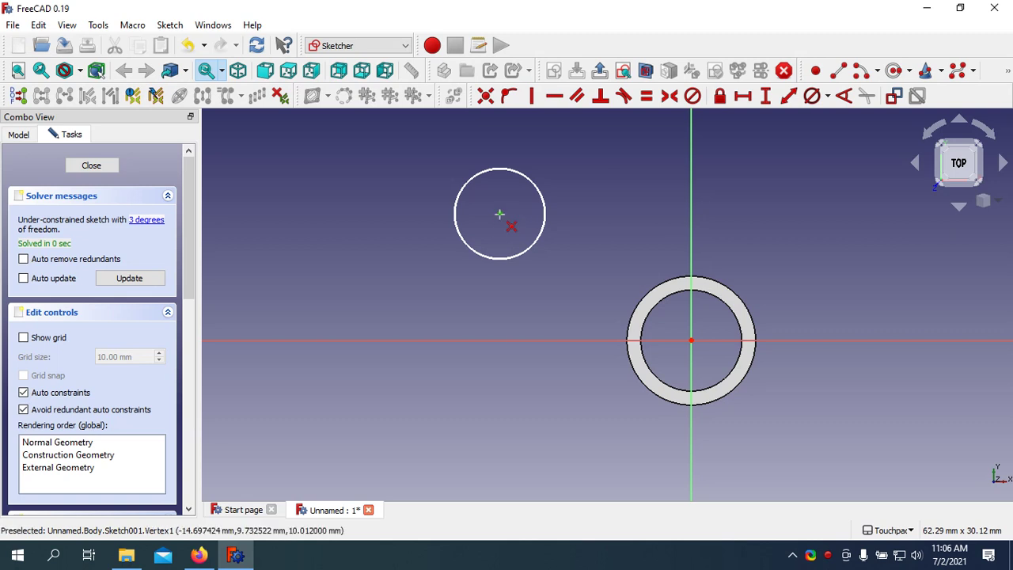
left_click(499, 212)
left_click(691, 340)
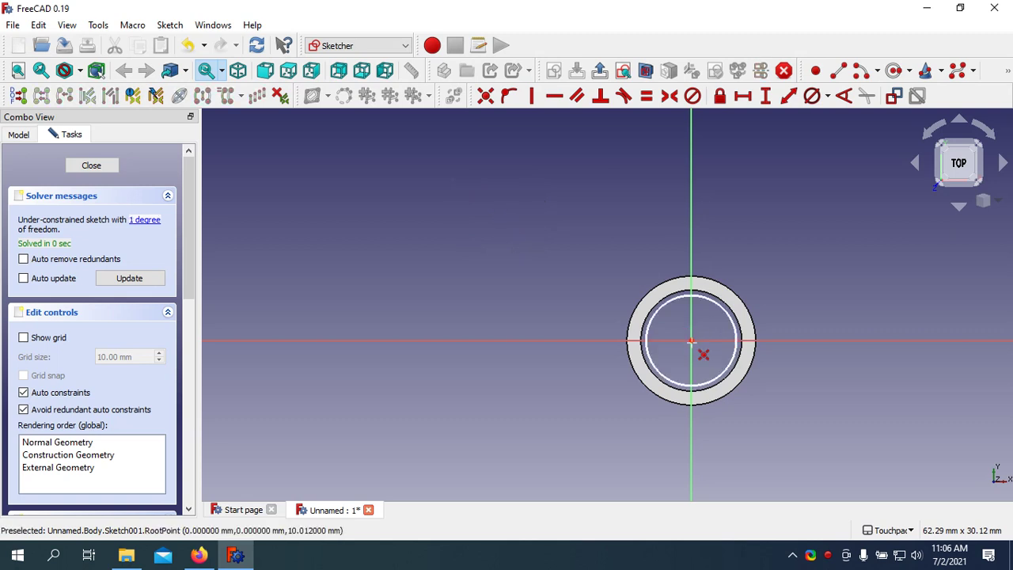
Add a diameter constraint of 1.5 mm to the new circle
left_click(809, 101)
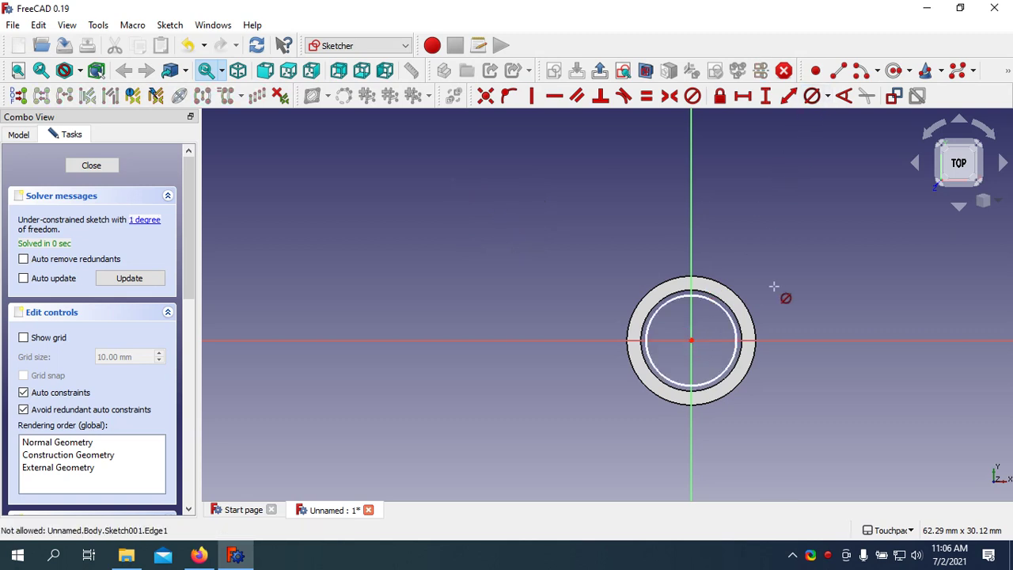
left_click(721, 309)
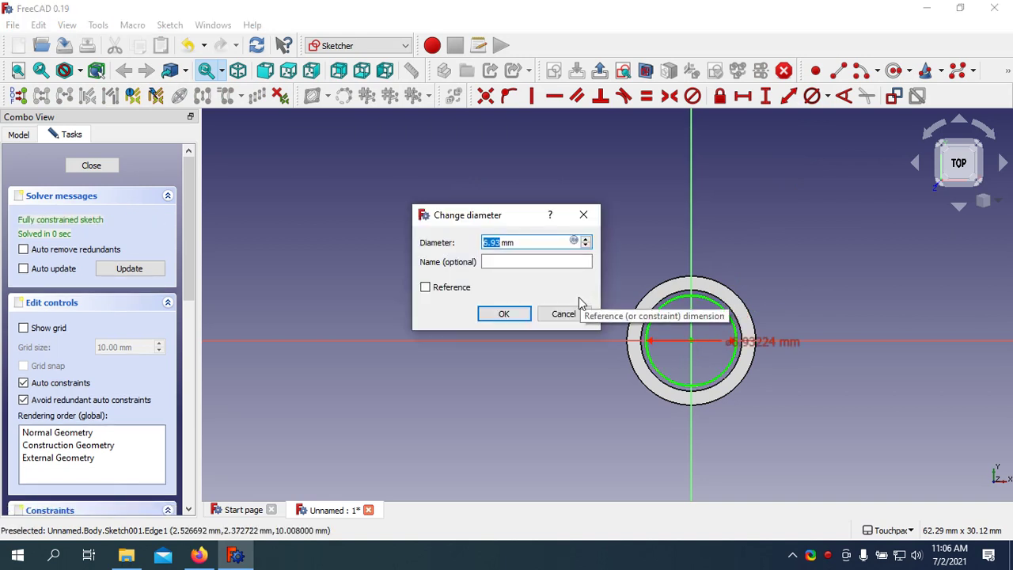
type("1.5")
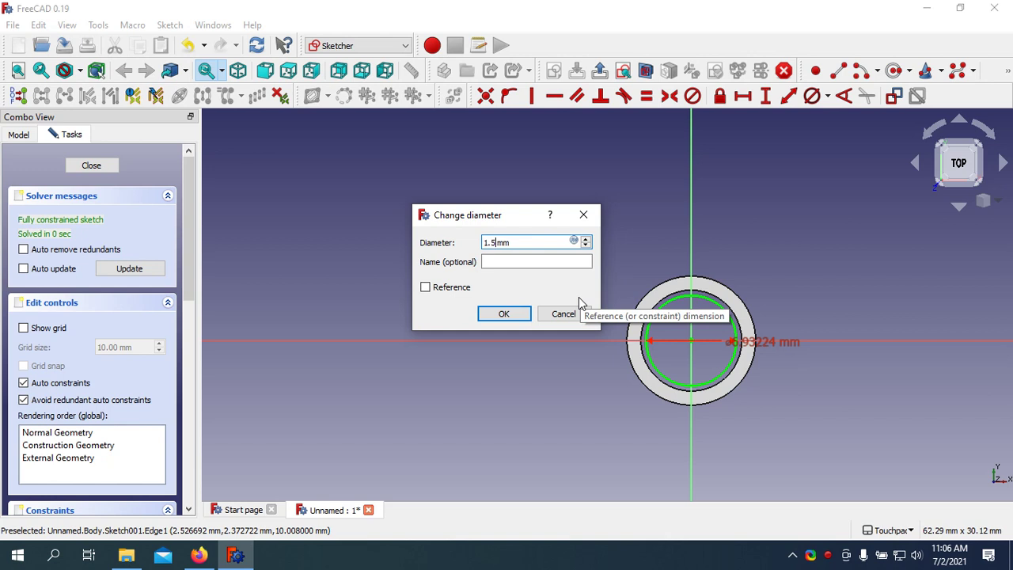
left_click(524, 317)
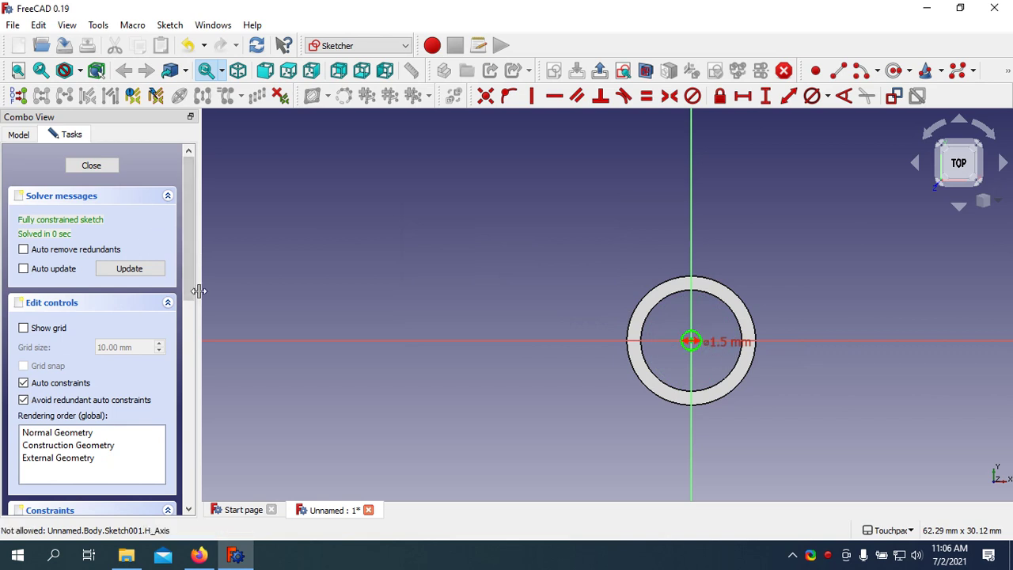
Change the circle's diameter constraint to 15 mm
scroll(198, 289, "down", 5)
double_click(113, 377)
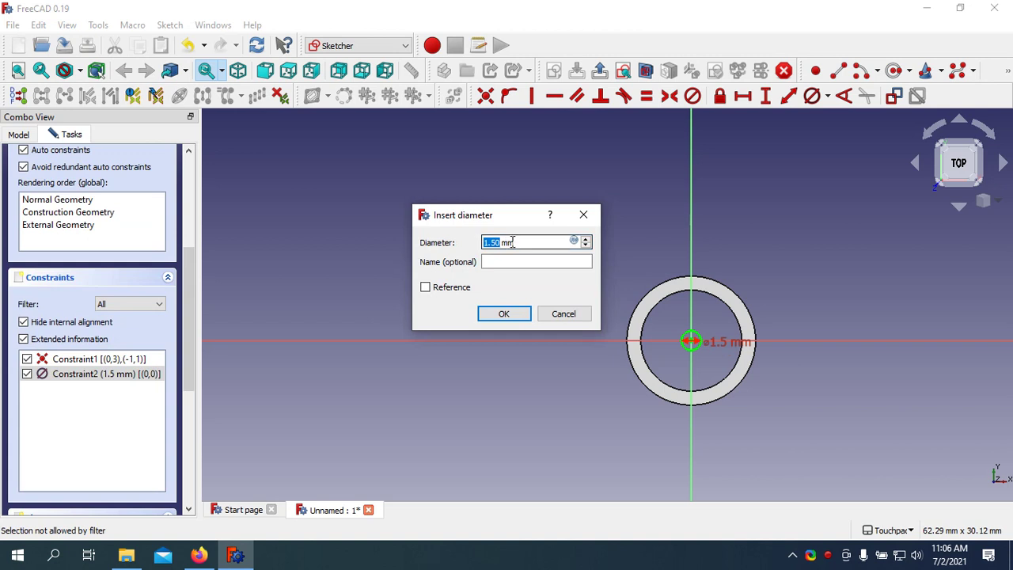
type("15")
left_click(499, 310)
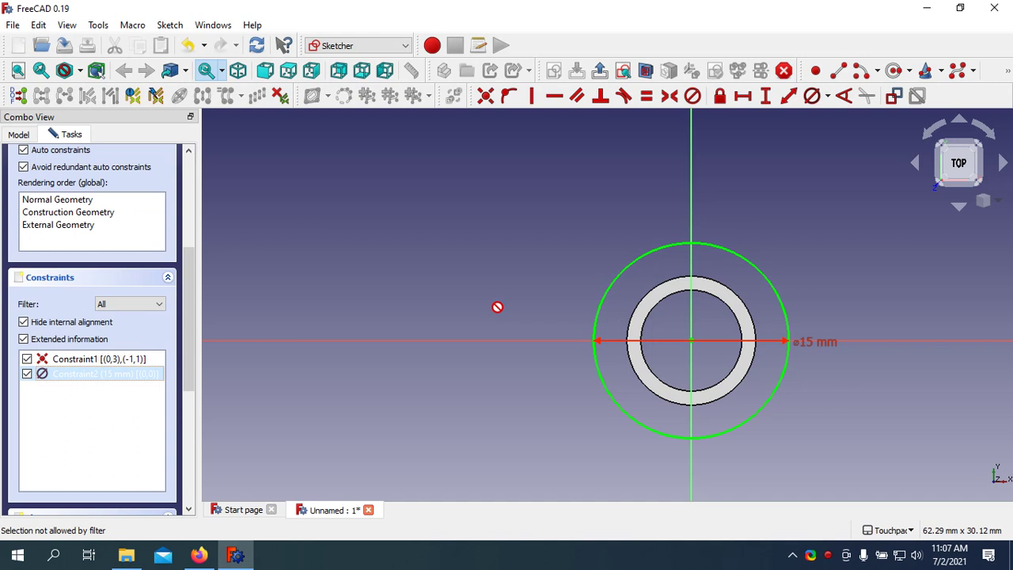
Set the circle's diameter constraint to 14 mm
double_click(113, 374)
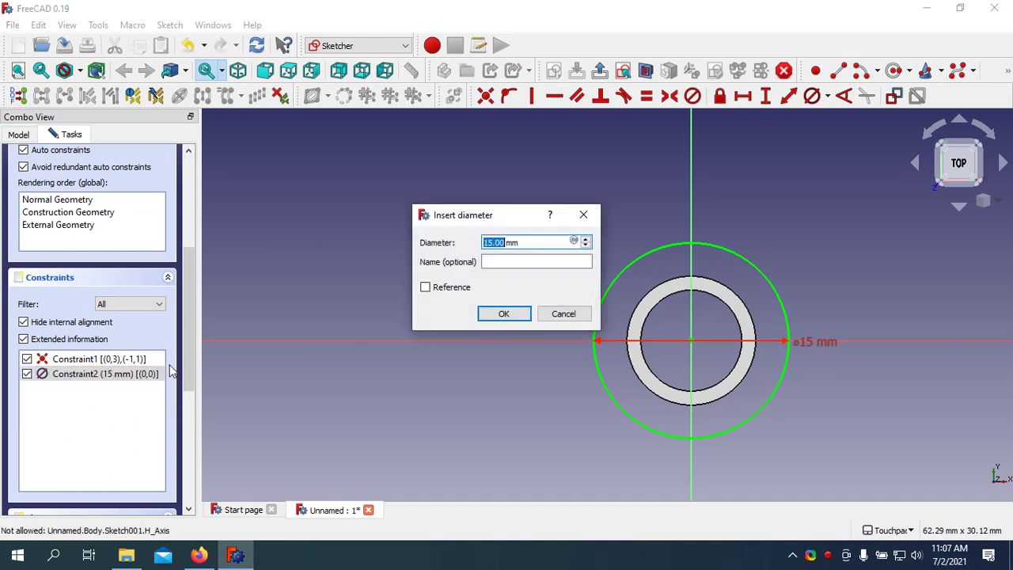
left_click(487, 242)
key("Delete")
type("4")
left_click(500, 314)
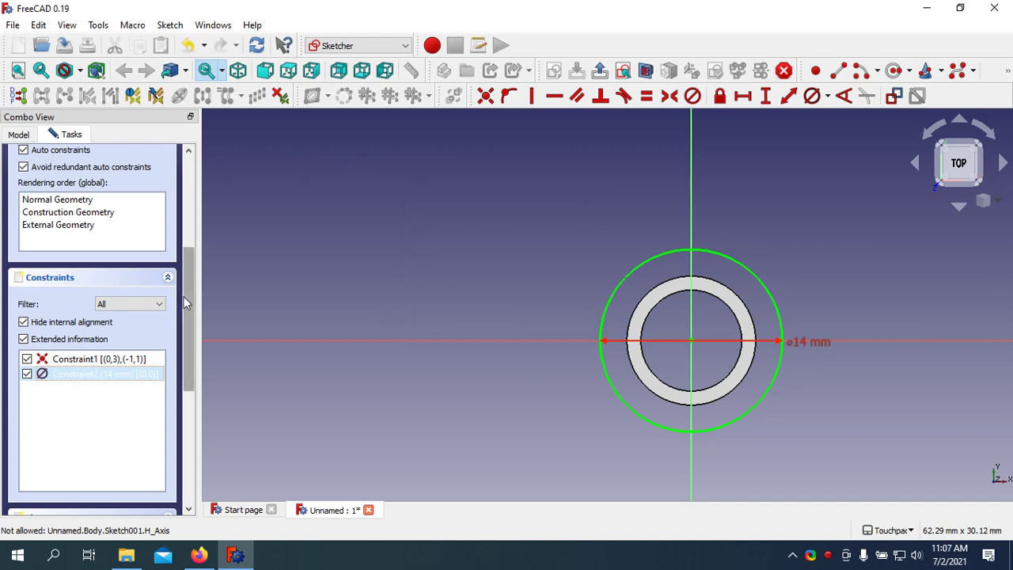
Close the sketch and pad the circle to a length of 10 mm
left_click_drag(183, 295, 188, 191)
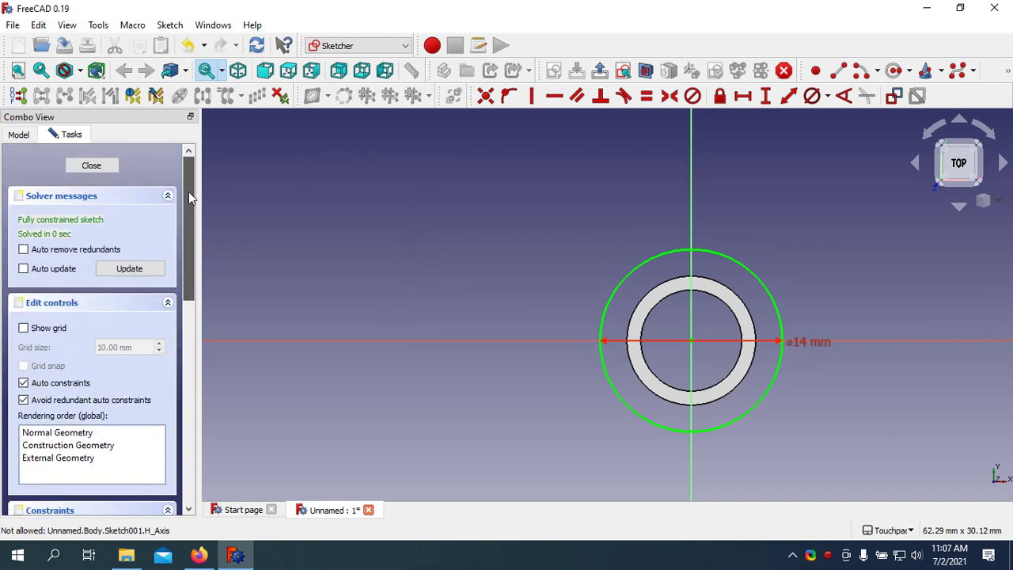
left_click(115, 165)
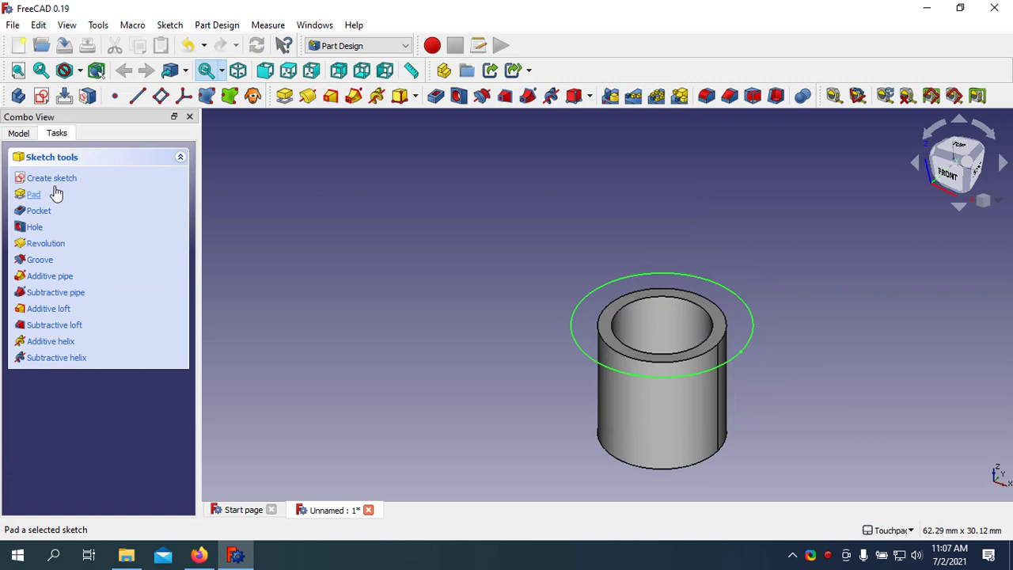
left_click(277, 104)
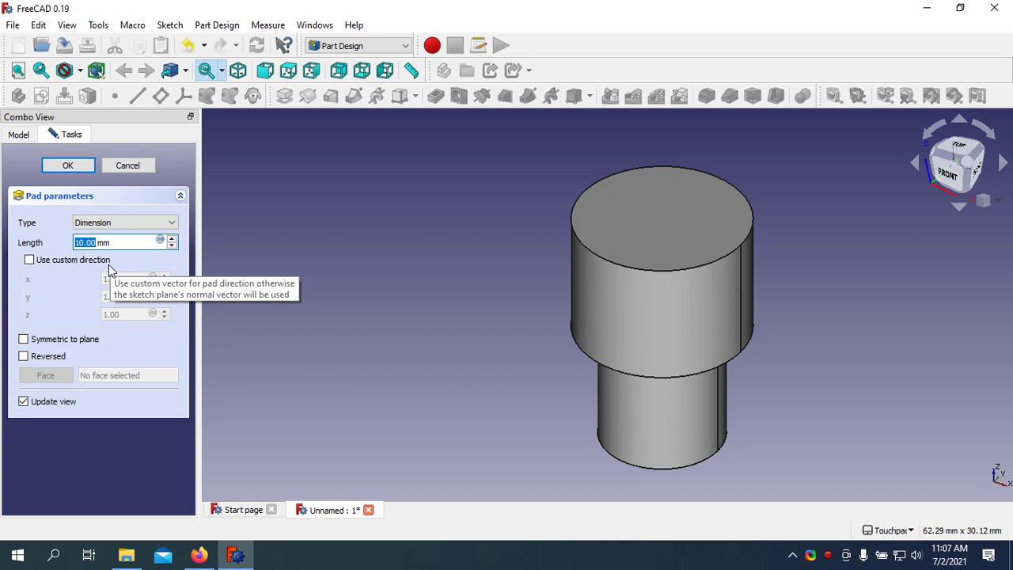
left_click(67, 165)
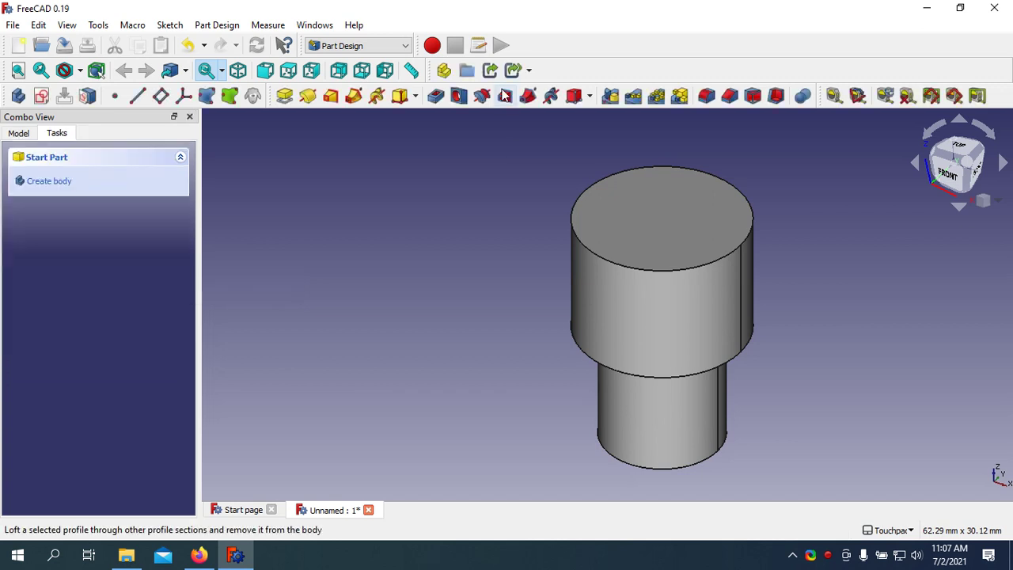
Start a subtractive cylinder and attach it to the flat upper face of the wide pad in XY on plane mode
left_click(590, 96)
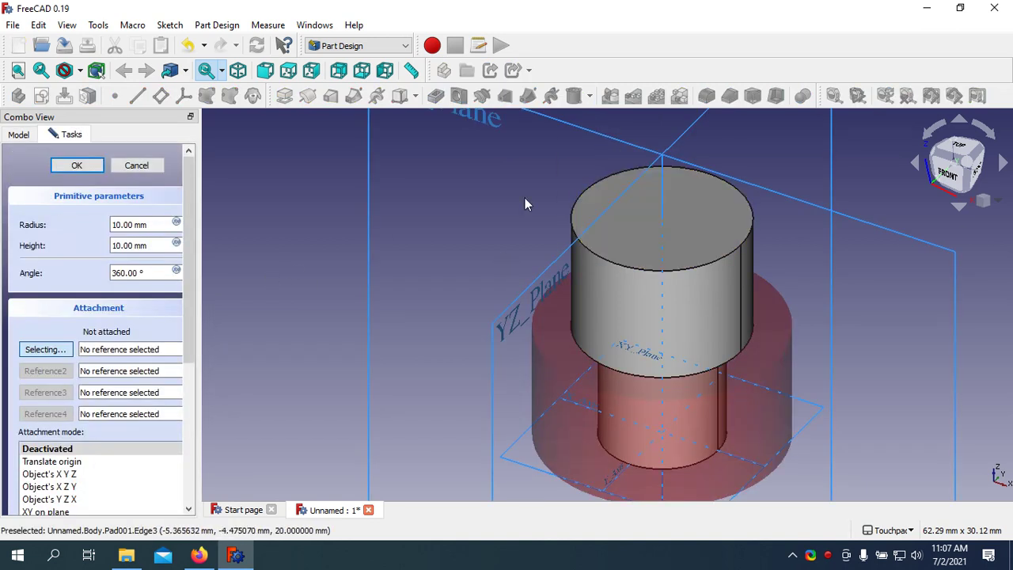
left_click(612, 216)
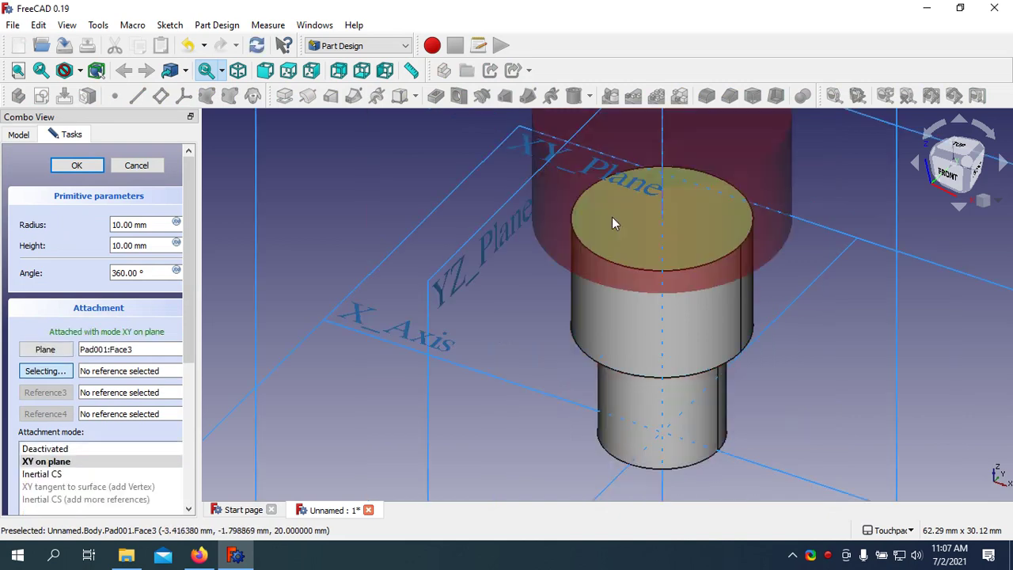
left_click(31, 350)
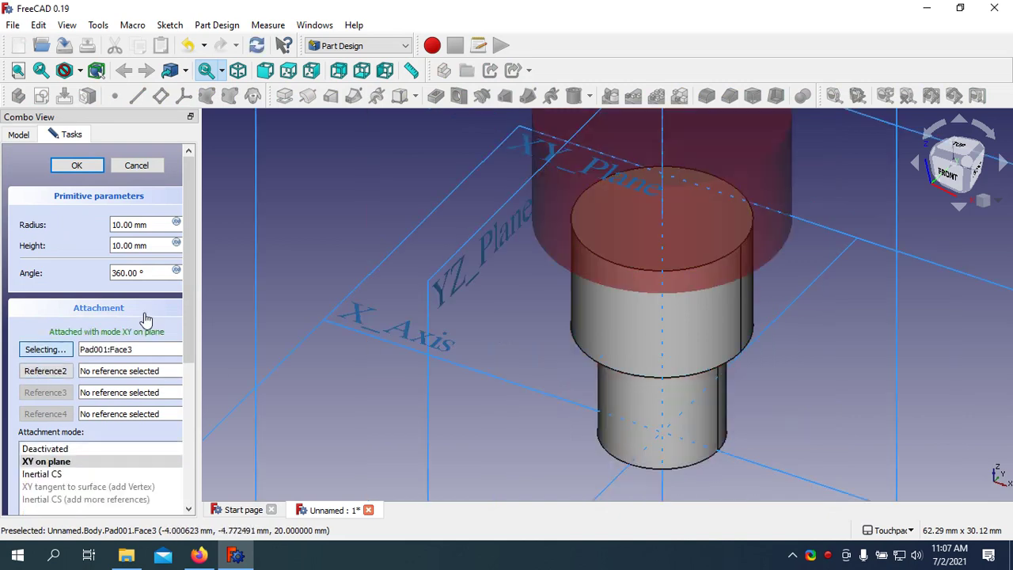
left_click(47, 350)
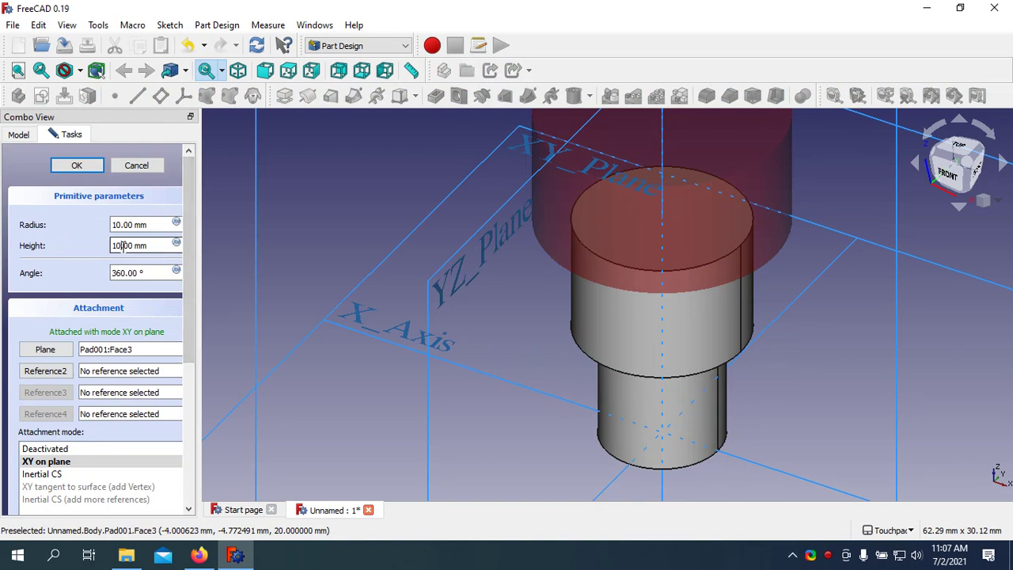
Set the subtractive cylinder's height to 7 mm and its angle by formula to 360°
left_click_drag(111, 246, 117, 246)
type("7")
key("Delete")
left_click(180, 273)
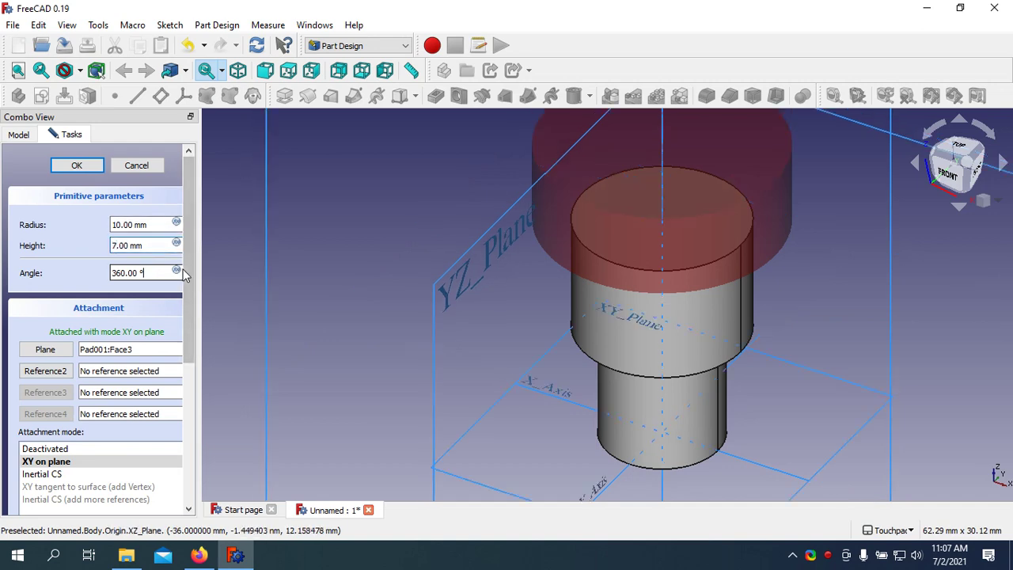
left_click(180, 272)
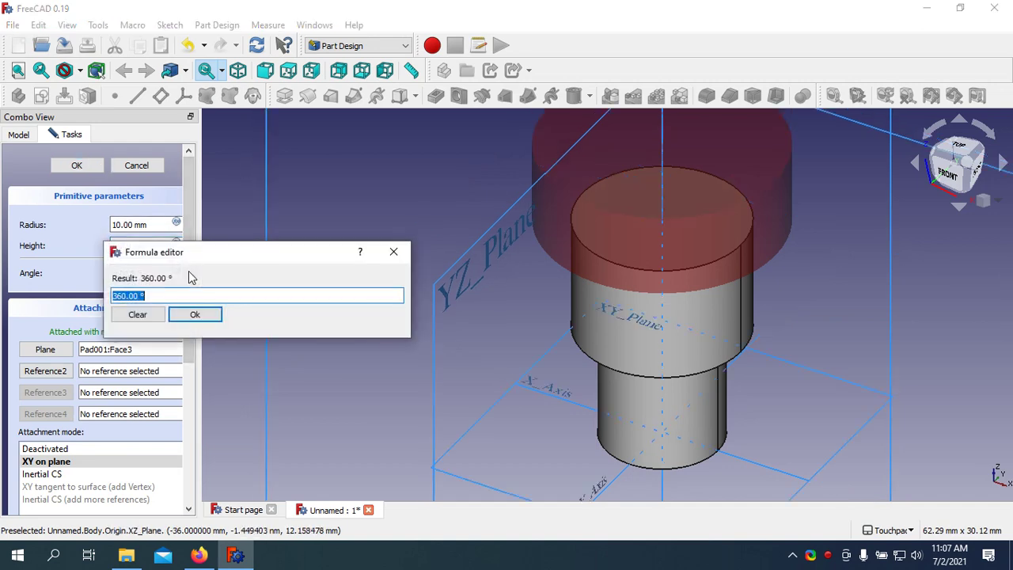
left_click(190, 318)
Flip the subtractive cylinder's sides so it cuts into the pad, and create it with a radius of 7.2/2 mm
scroll(103, 395, "down", 5)
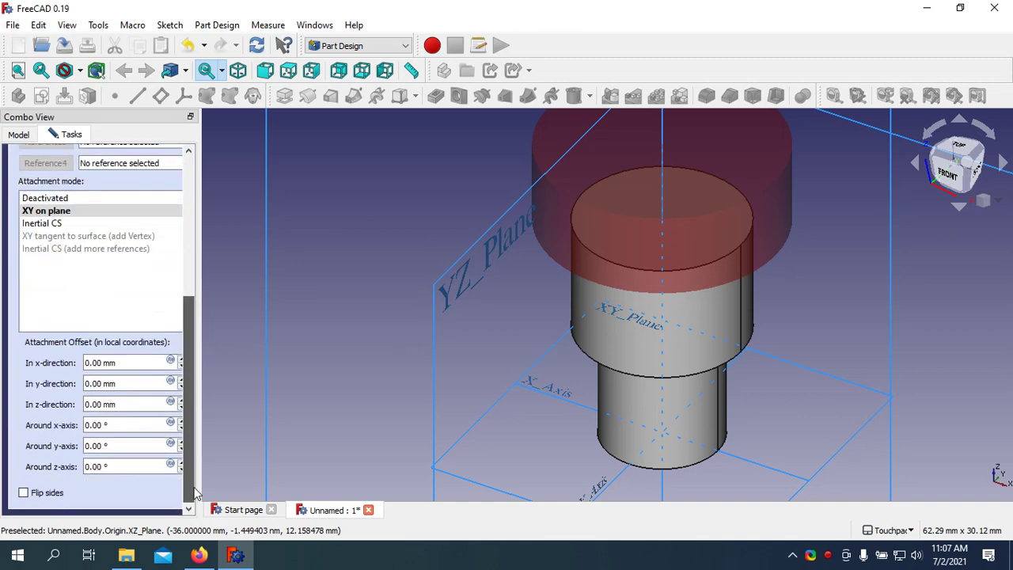
left_click(24, 493)
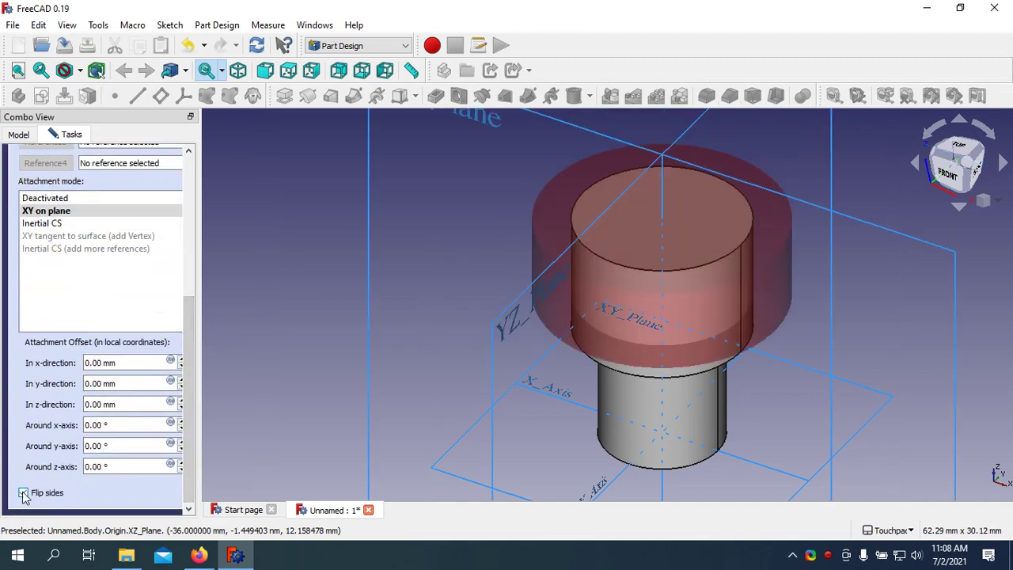
left_click_drag(187, 361, 176, 131)
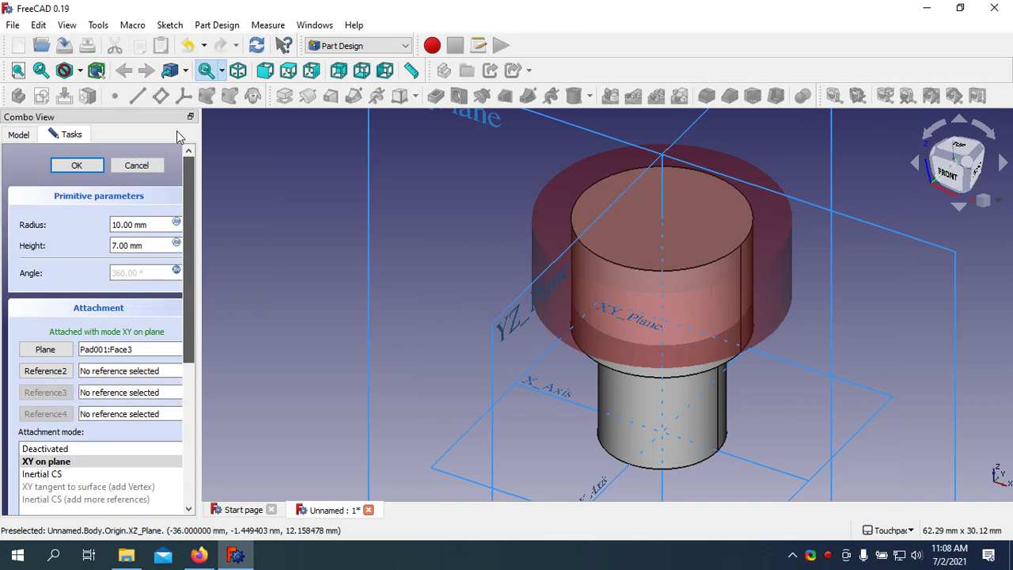
double_click(135, 225)
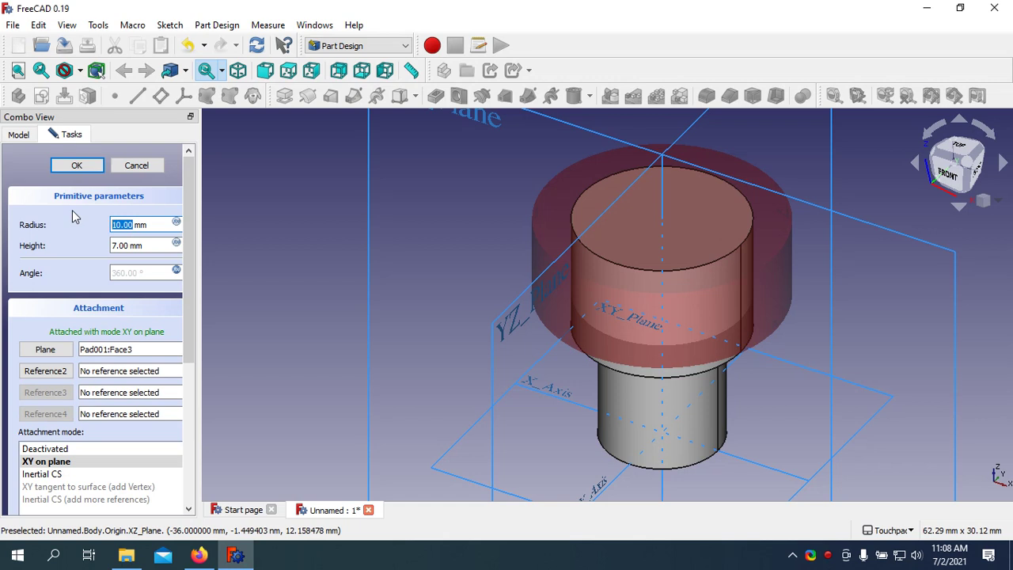
type("7.2/2")
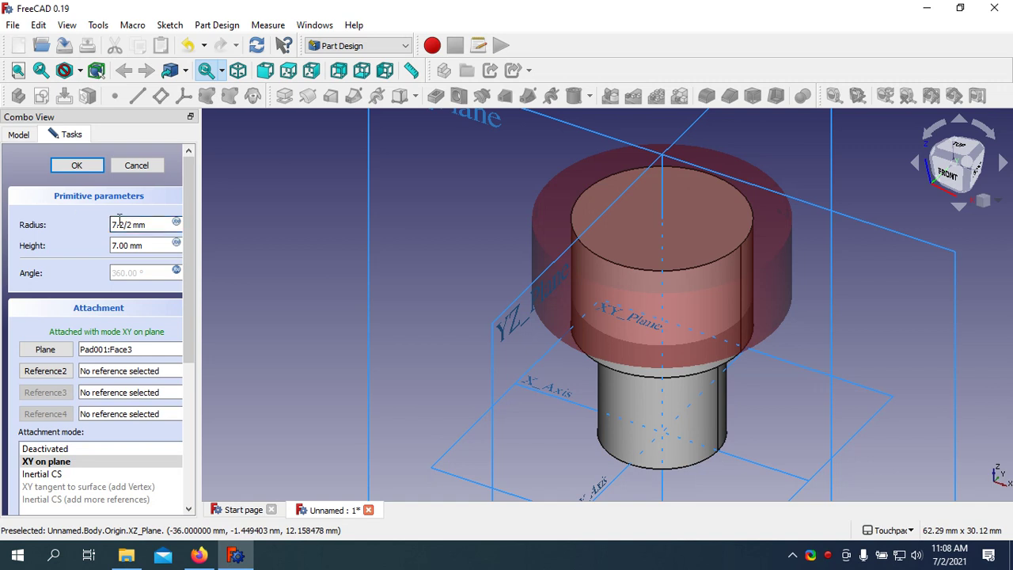
left_click(93, 166)
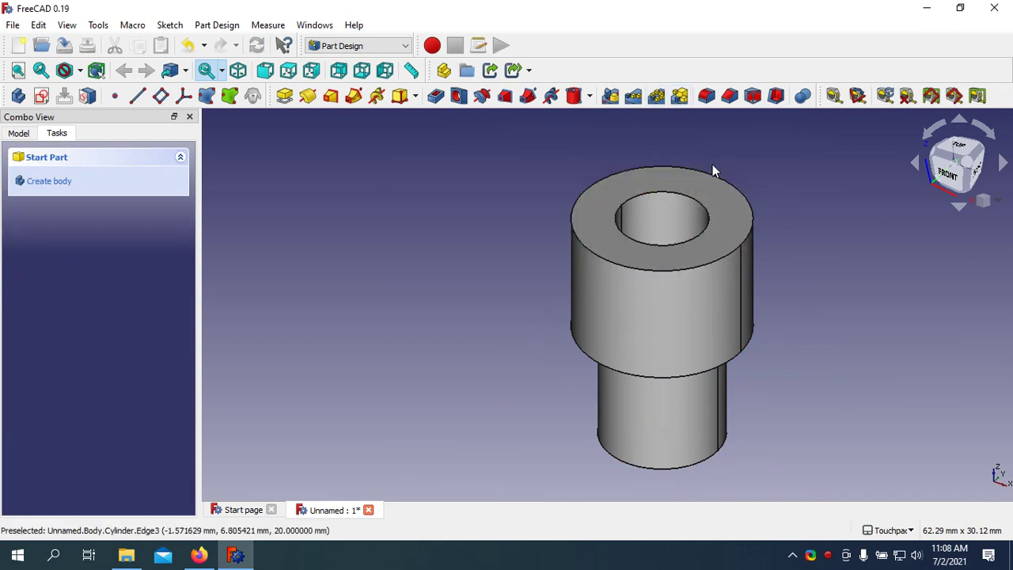
Chamfer the upper edge of the bore with an equal distance of 1 mm
left_click(633, 201)
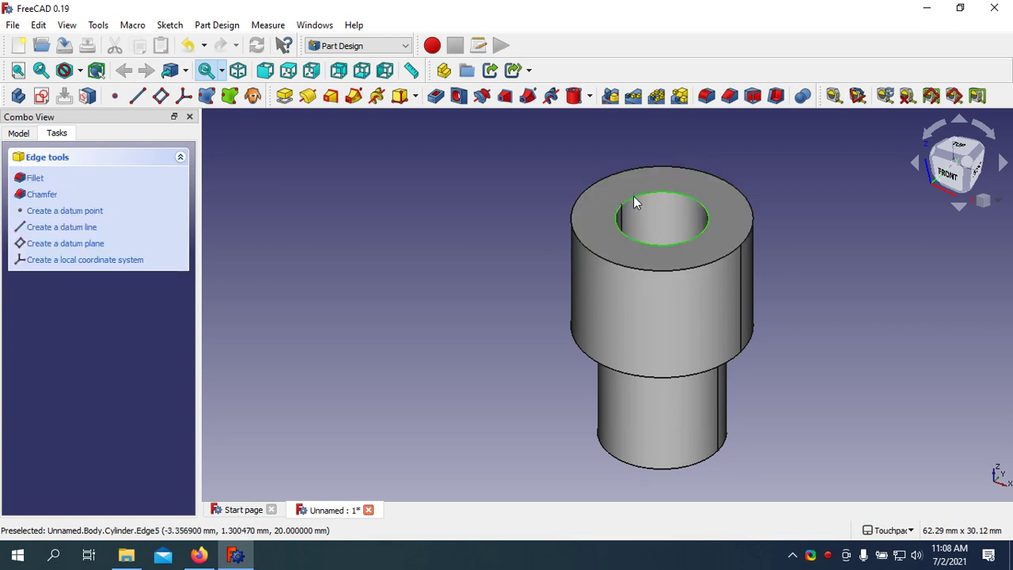
left_click(727, 97)
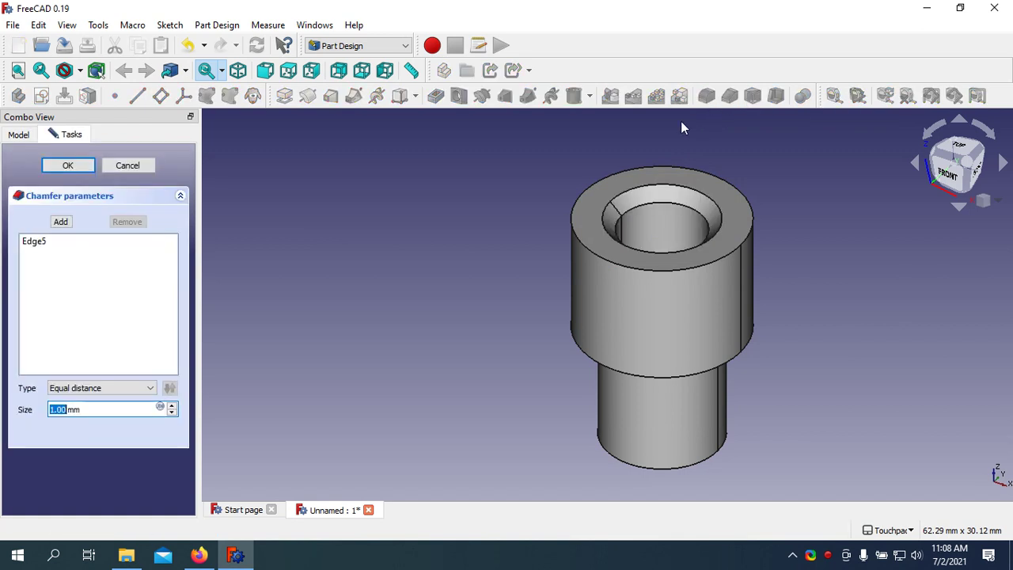
left_click(68, 165)
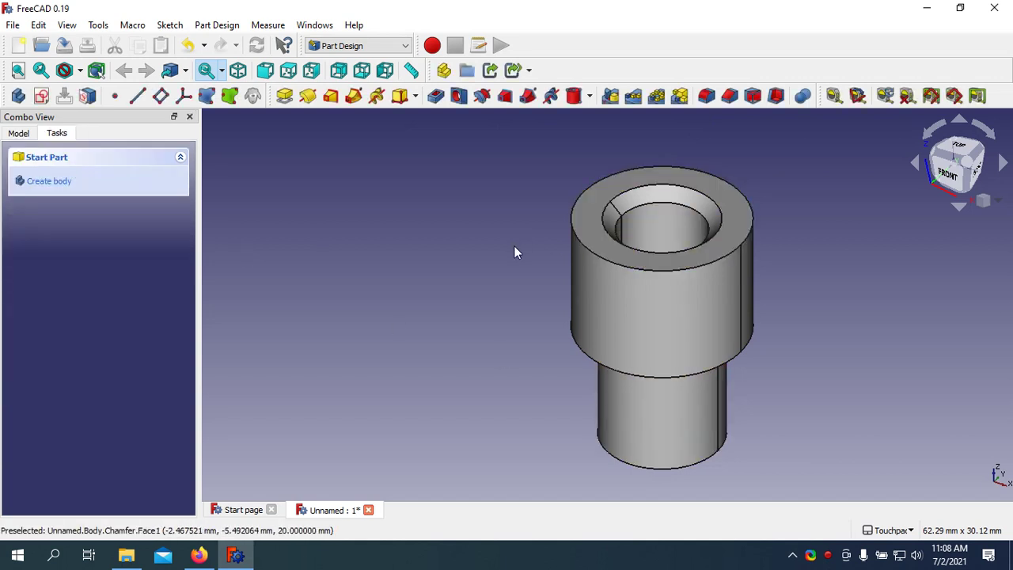
Examine the part from the side, the chamfered end and the open end of the narrow tube
left_click_drag(514, 251, 799, 348, "alt")
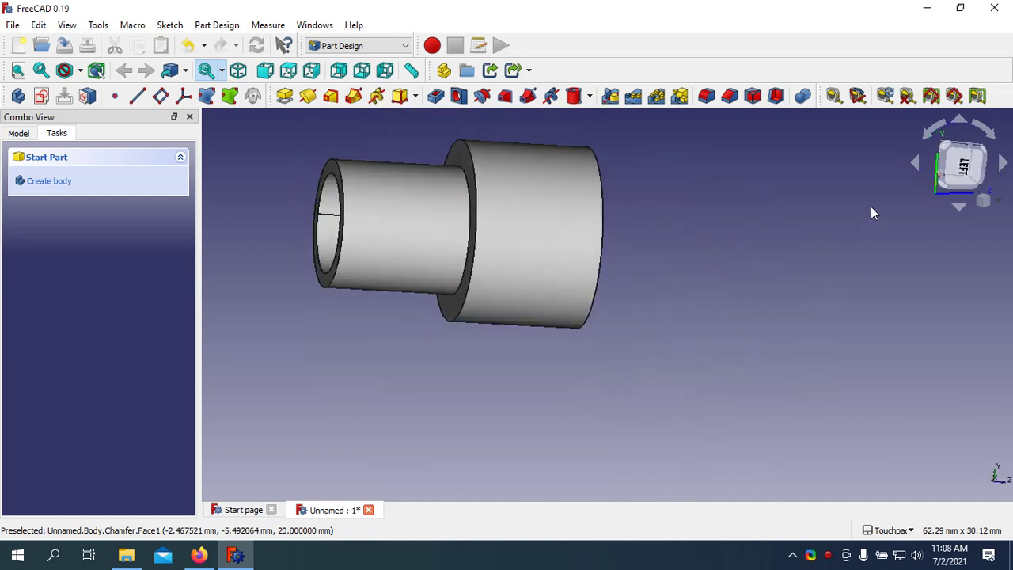
left_click(916, 159)
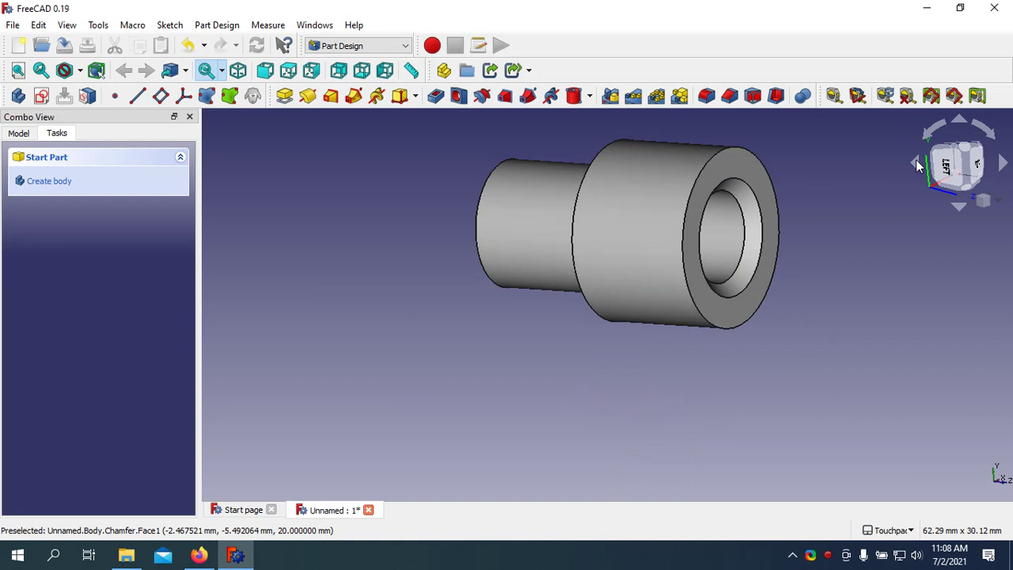
left_click(1002, 166)
left_click(1002, 168)
left_click(1003, 168)
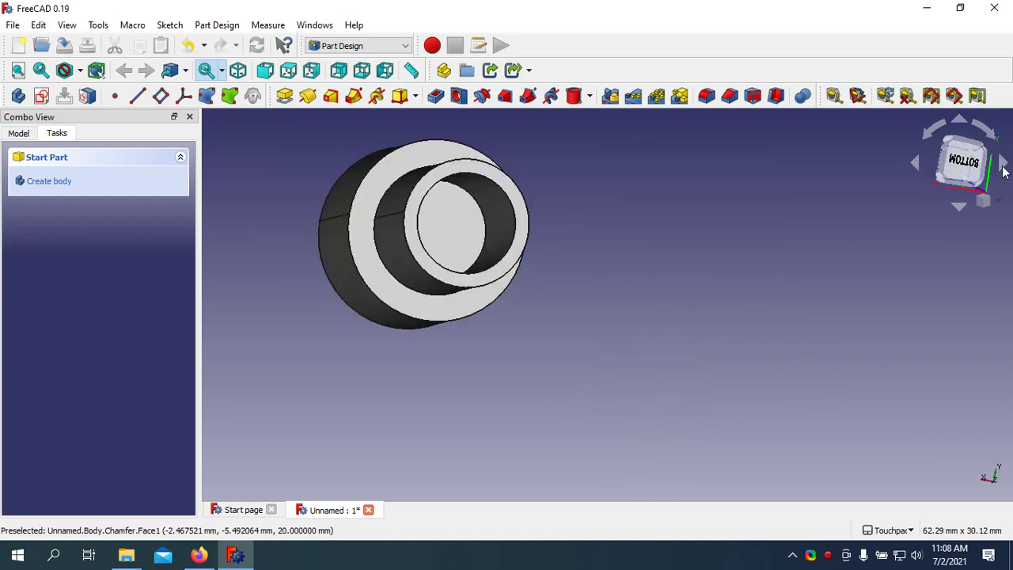
Chamfer the inner edge at the open end of the narrow tube with an equal distance of 1 mm
left_click(510, 198)
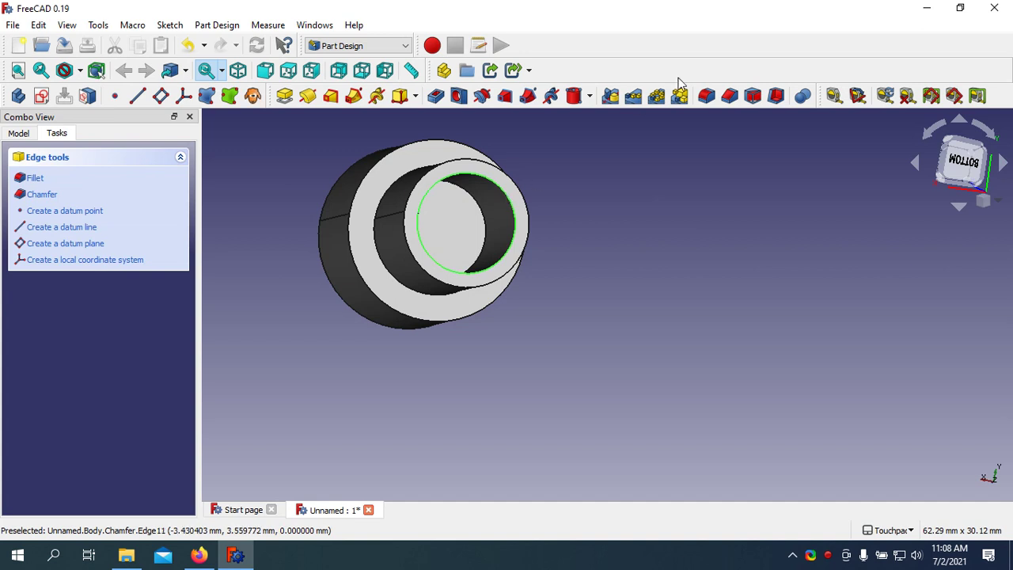
left_click(730, 96)
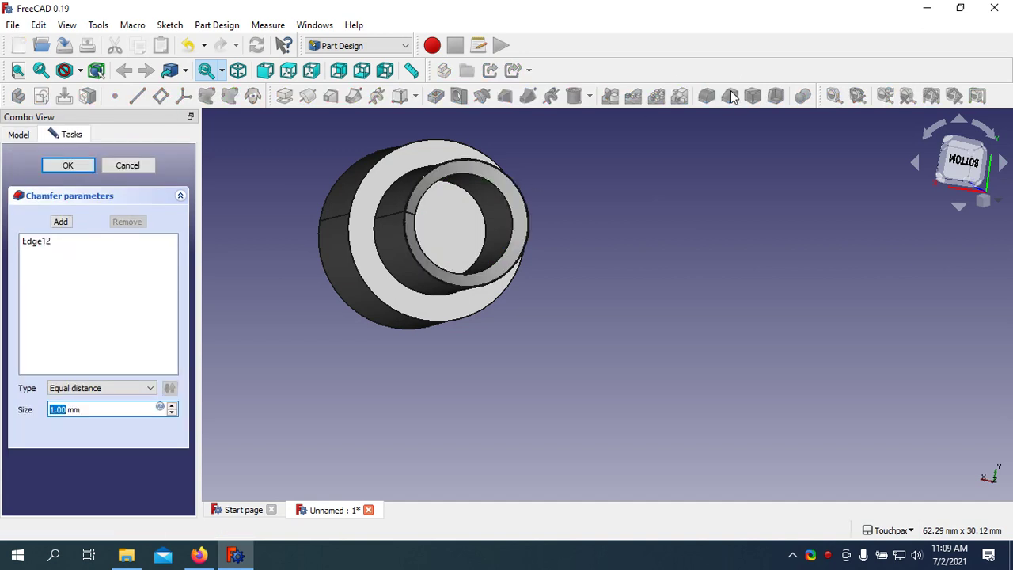
left_click(66, 167)
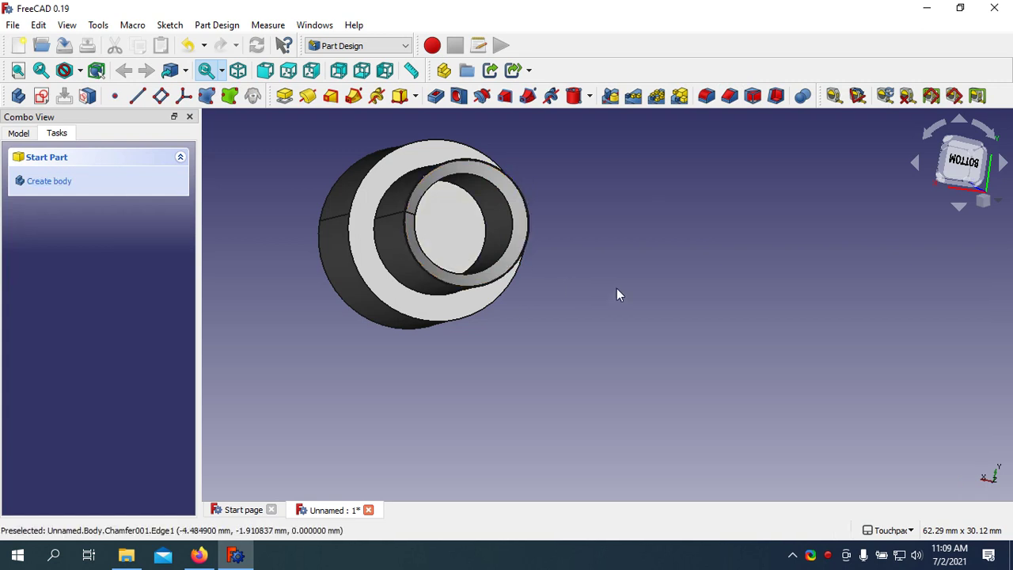
Try to create a sketch on the outer cylindrical face of the wide section
left_click_drag(617, 292, 446, 218, "alt")
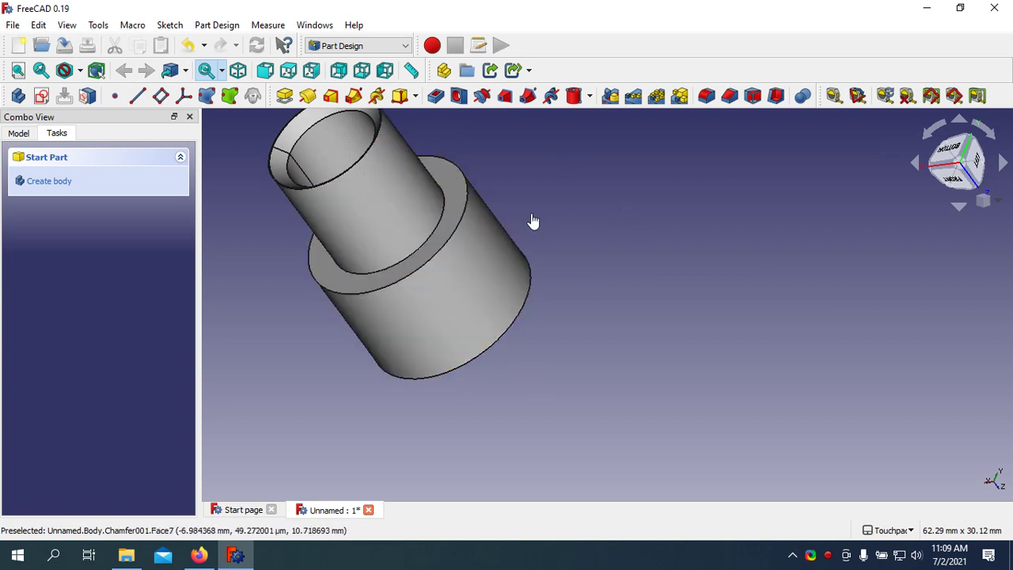
left_click_drag(536, 219, 389, 231, "alt")
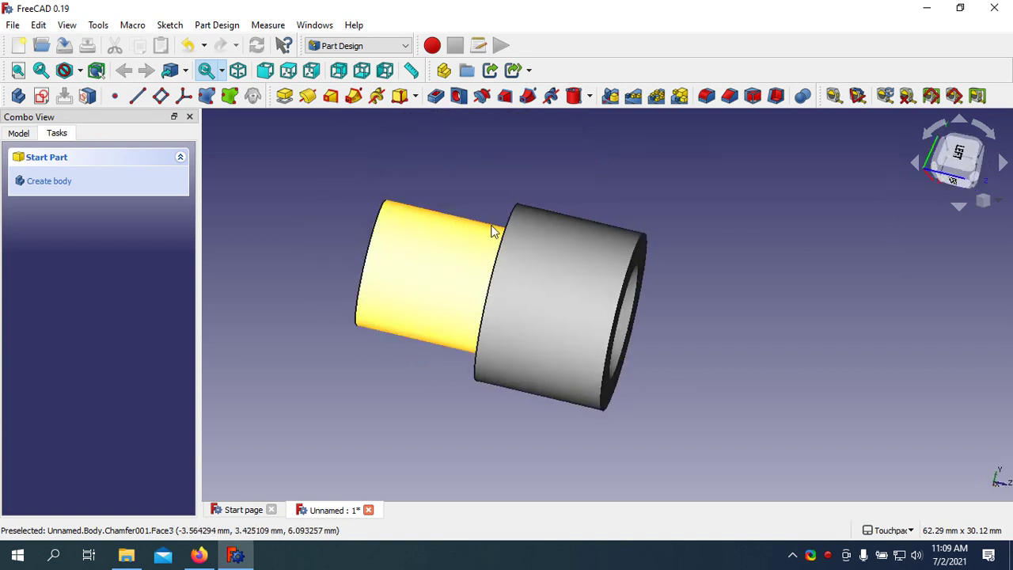
left_click(574, 262)
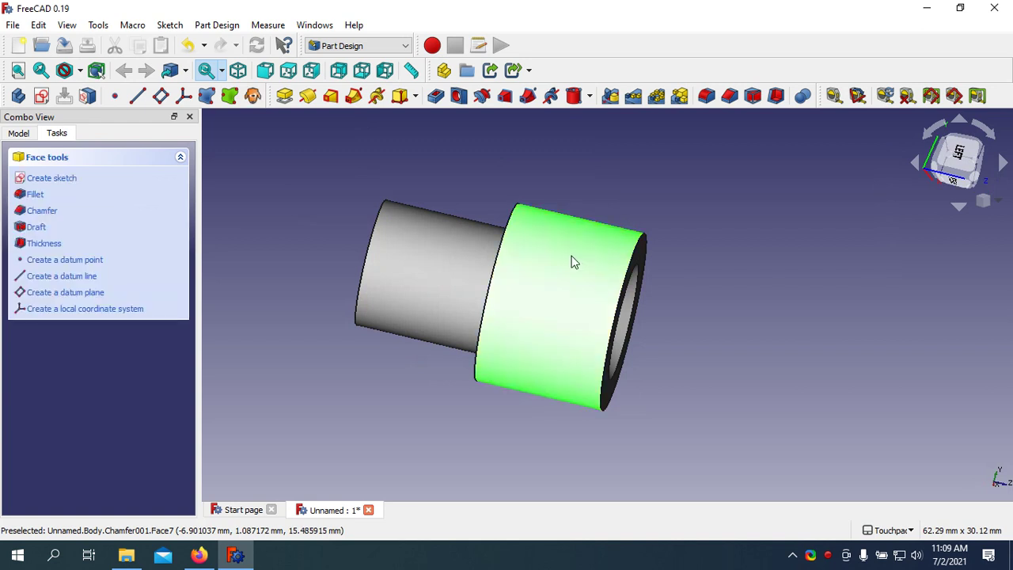
left_click(73, 180)
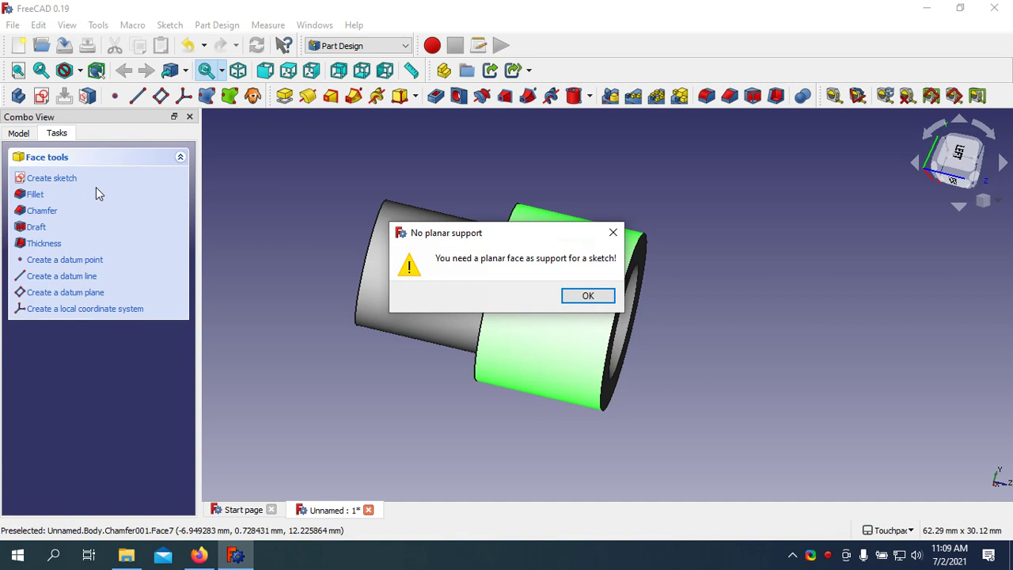
left_click(606, 298)
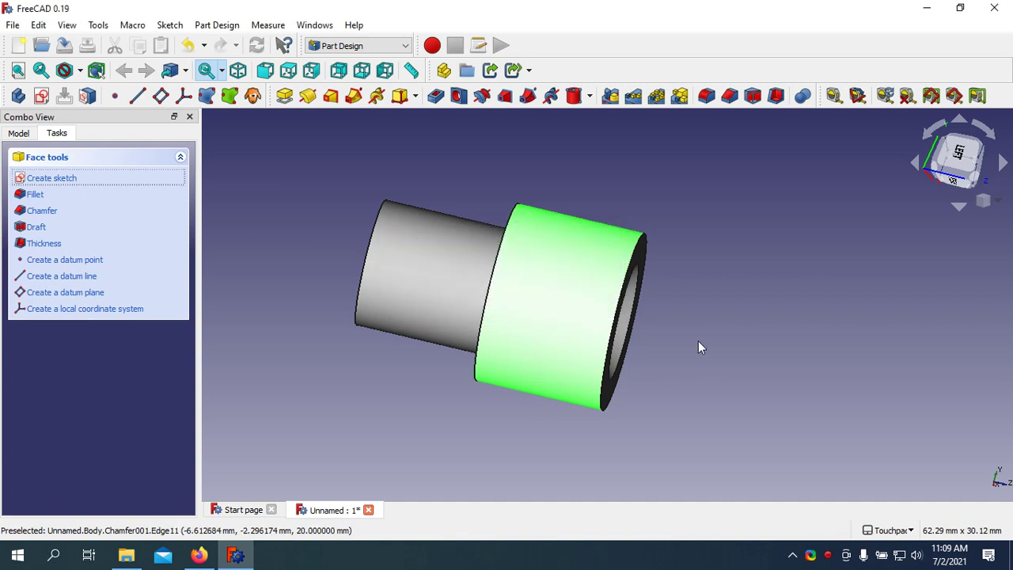
middle_click_drag(668, 345, 670, 304)
left_click(235, 216)
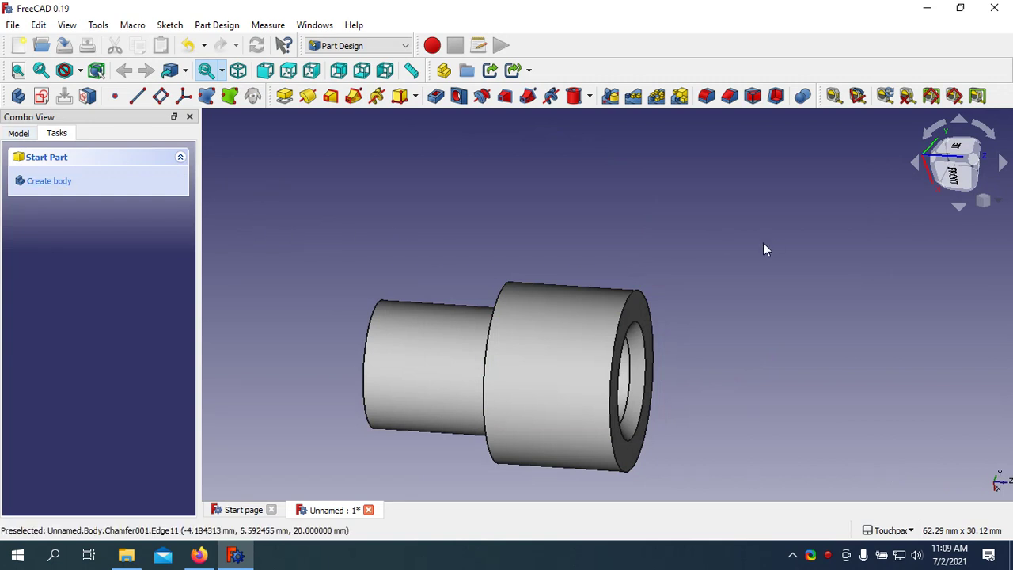
Save the document as a FreeCAD file named extention in the lathe folder
middle_click_drag(762, 248, 717, 271)
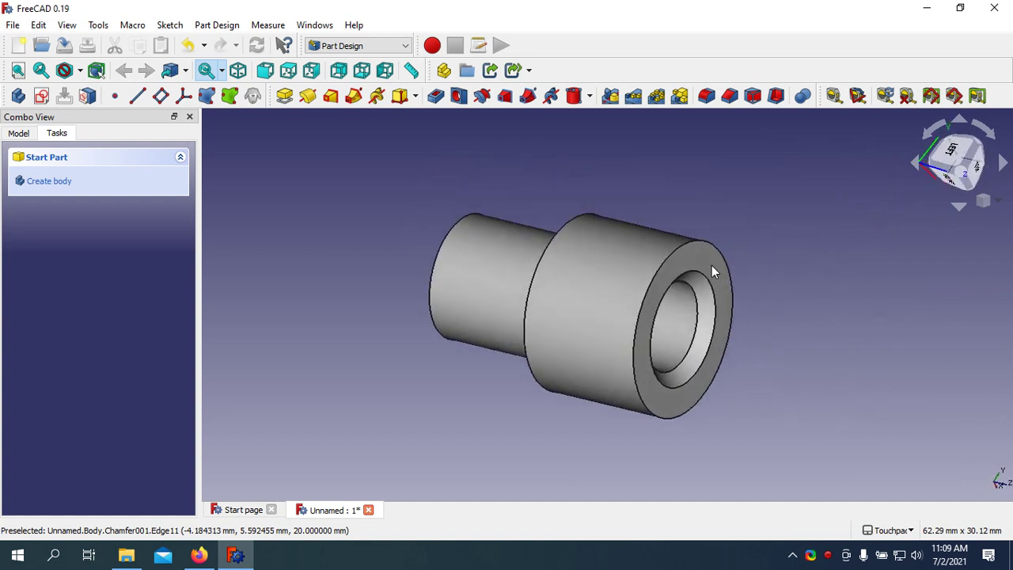
left_click(12, 25)
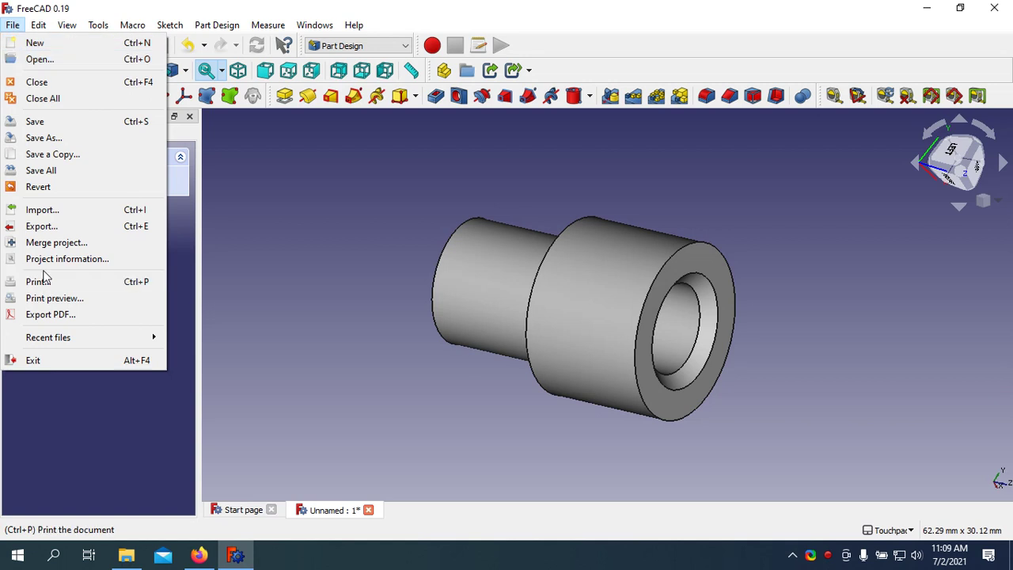
left_click(62, 121)
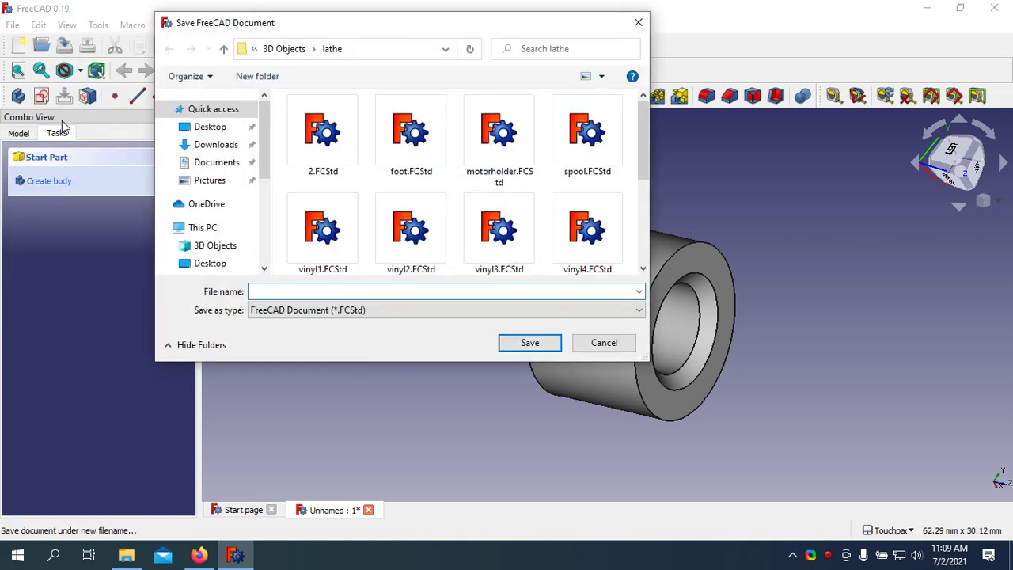
left_click(291, 291)
type("extention")
left_click(522, 342)
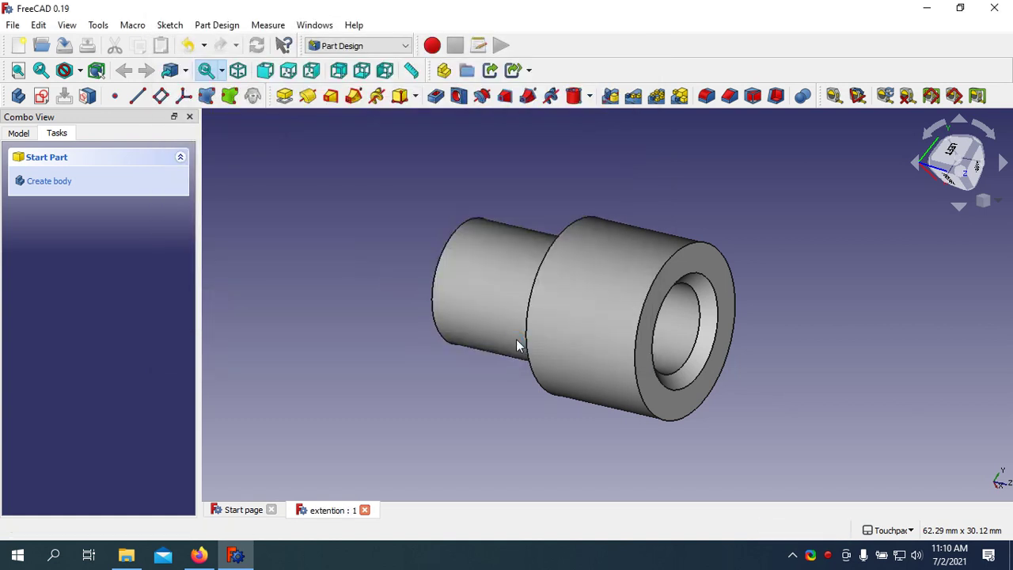
Select the whole body and export it as an STL mesh named extention-Body.stl in the lathe folder
left_click(14, 26)
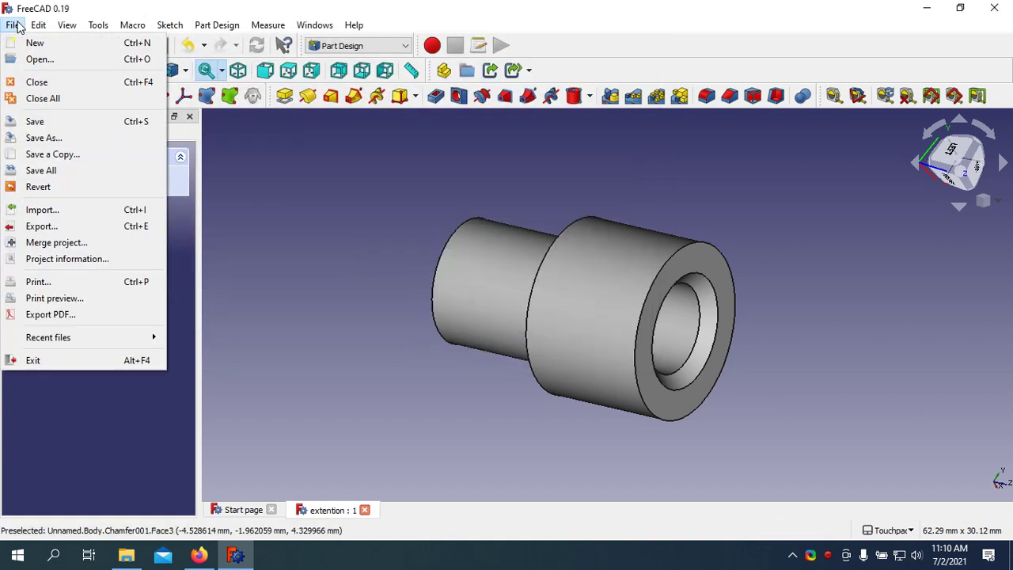
left_click(347, 256)
key("ctrl+a")
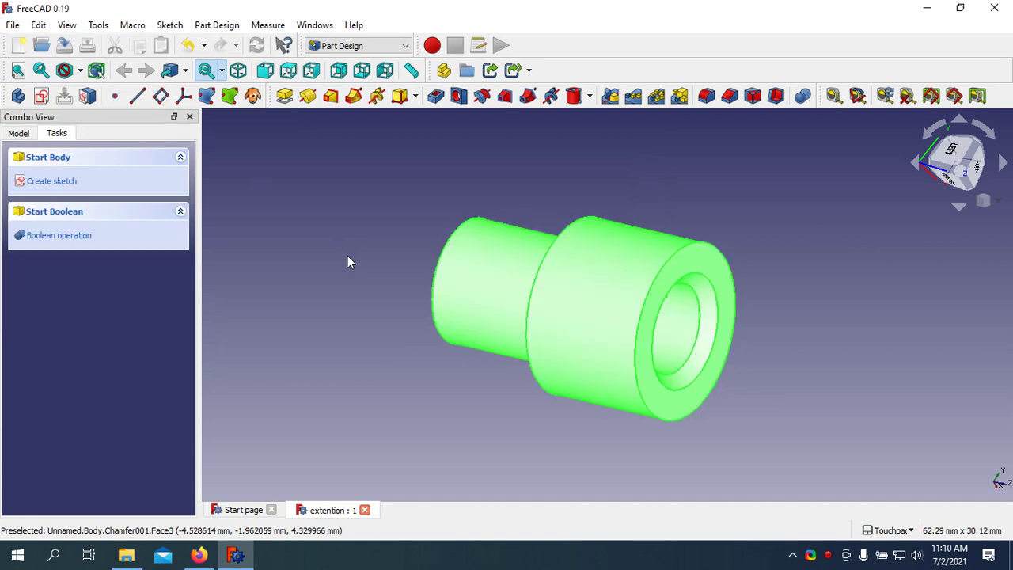
left_click(13, 25)
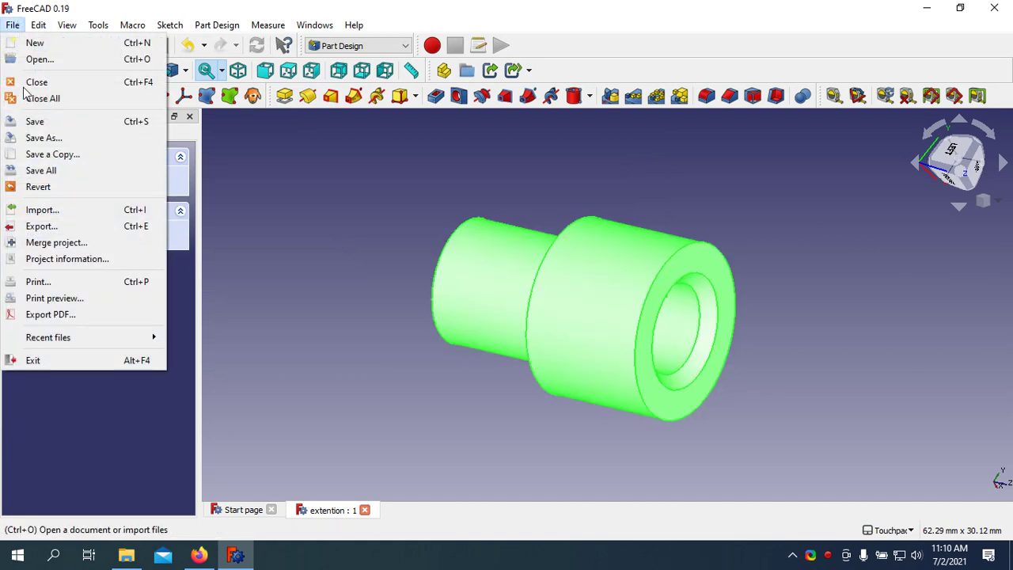
left_click(40, 227)
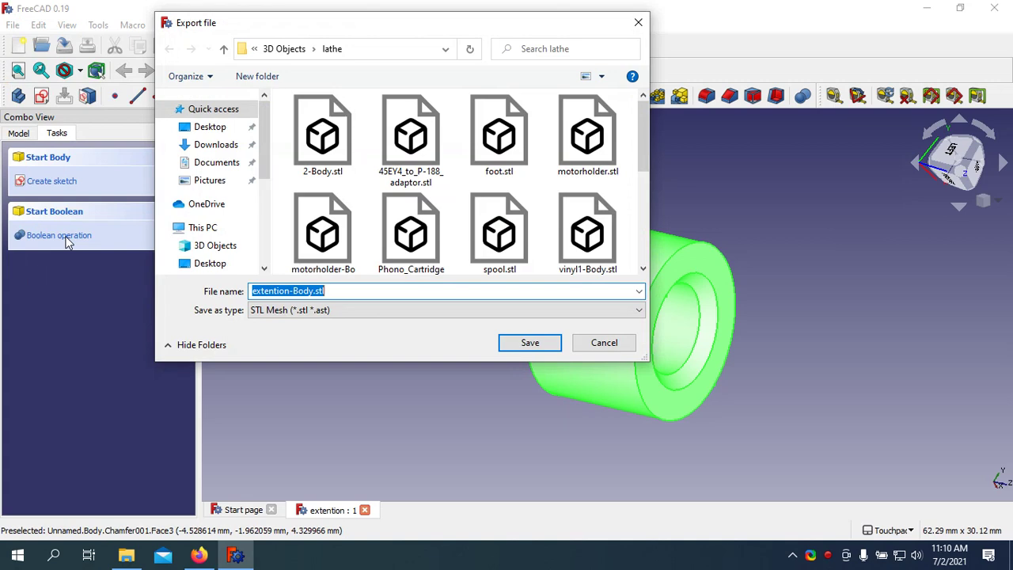
left_click(522, 346)
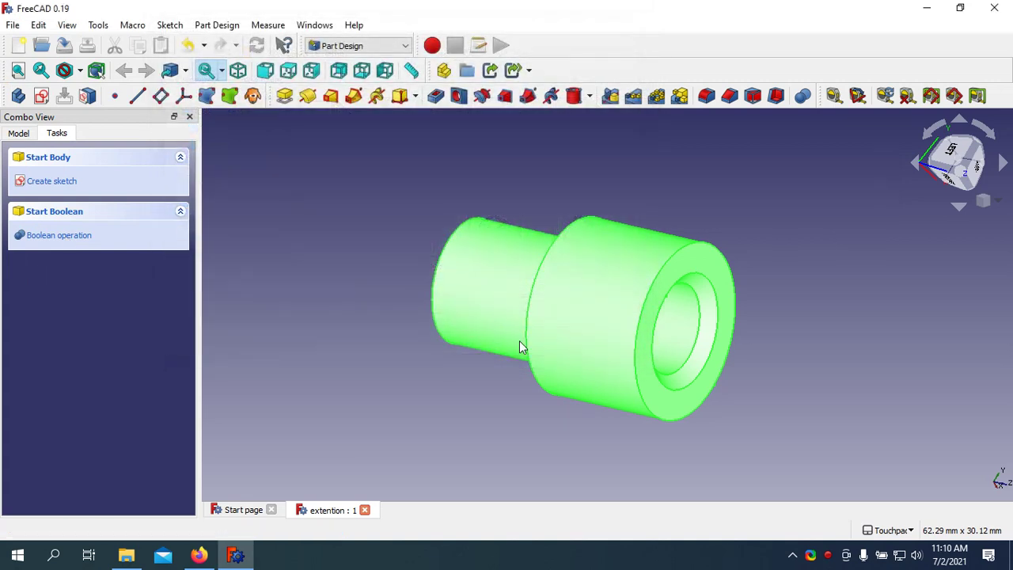